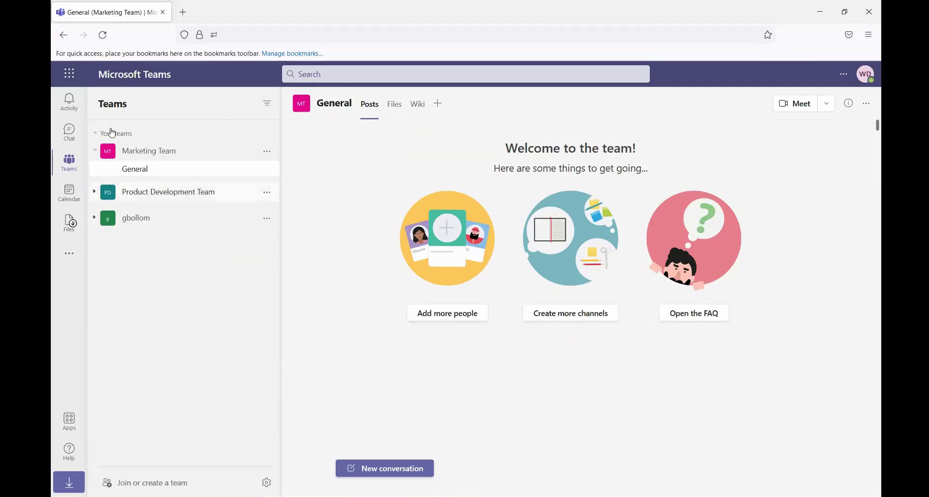
Open the WebCenter app in Teams and pin it to the app bar.
{"action": "left_click", "coordinate": [67, 262]}
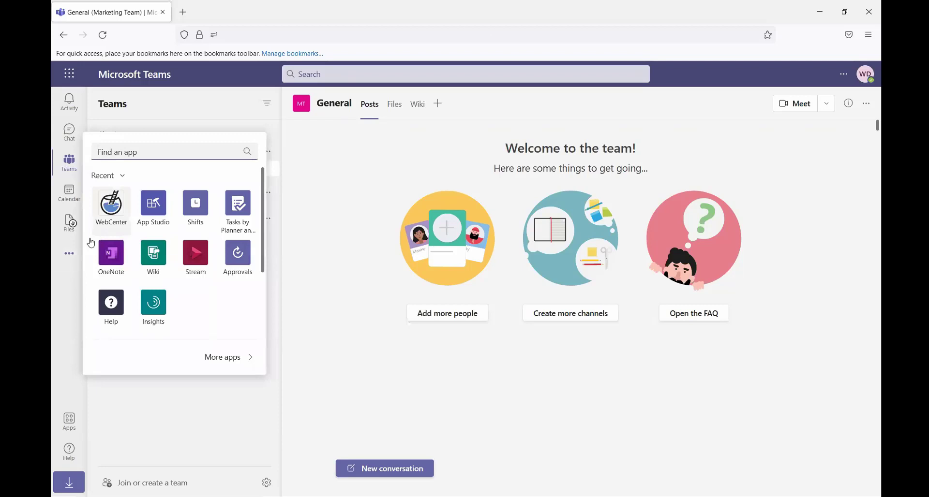
{"action": "left_click", "coordinate": [115, 209]}
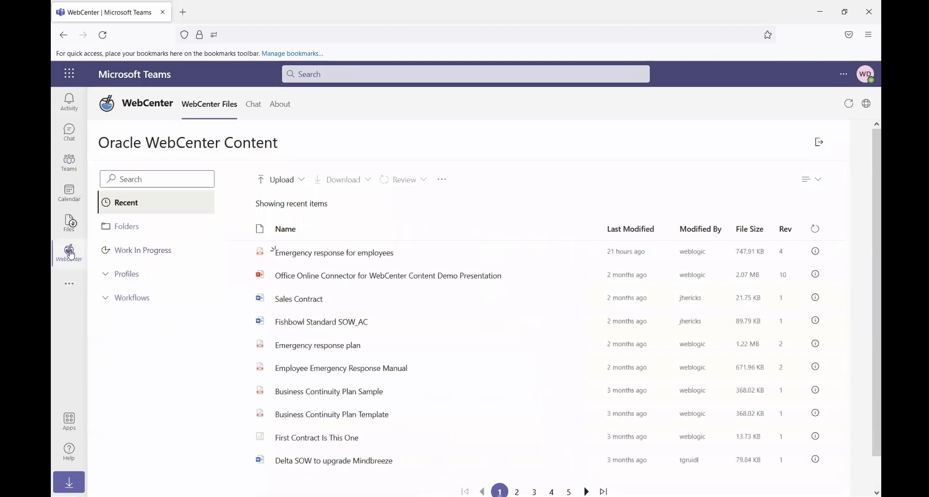
{"action": "right_click", "coordinate": [70, 255]}
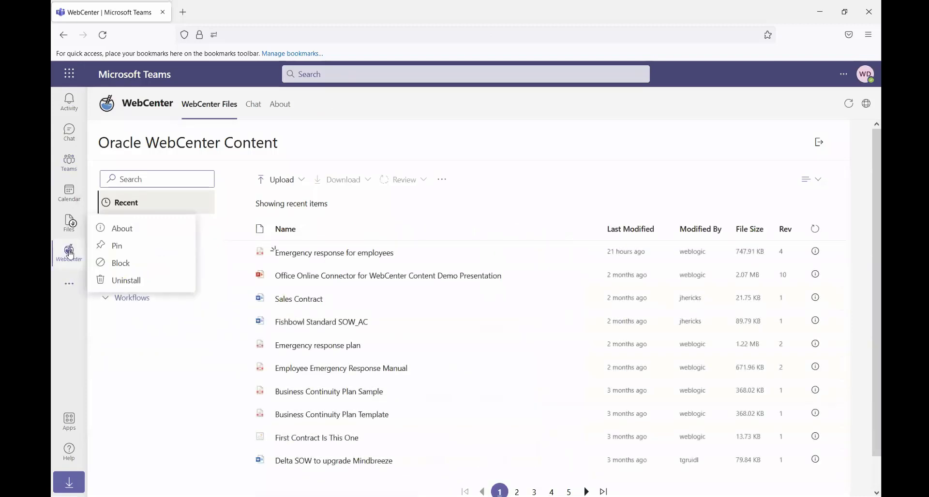
{"action": "left_click", "coordinate": [124, 250]}
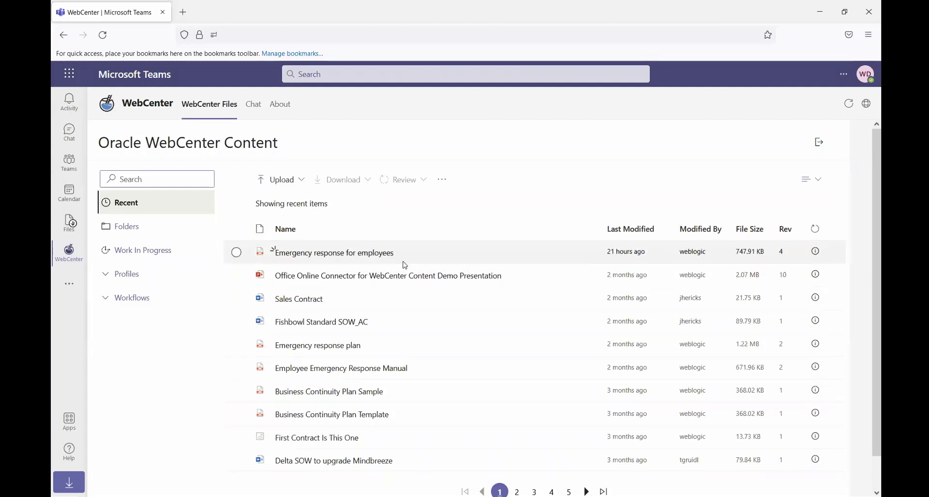
View the "Emergency response for employees" PDF, return to the file list and open the document's content info with revision history.
{"action": "mouse_move", "coordinate": [310, 257]}
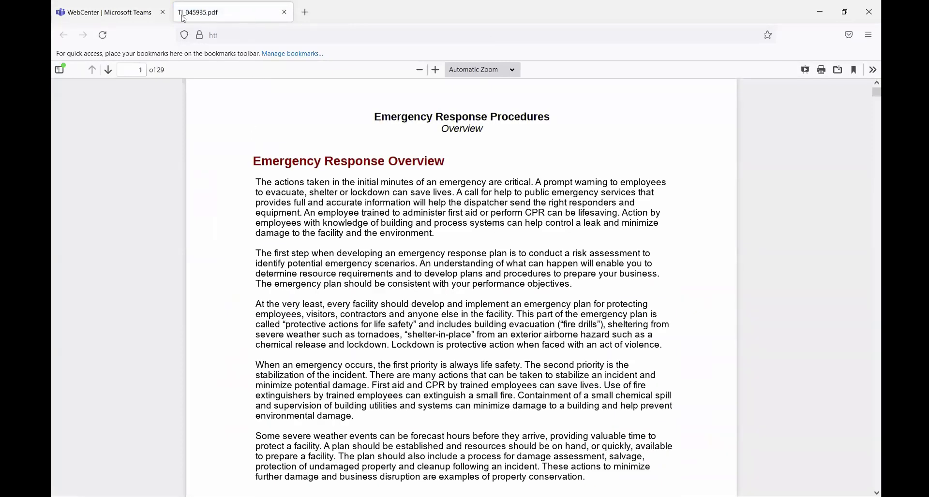
{"action": "left_click", "coordinate": [132, 19]}
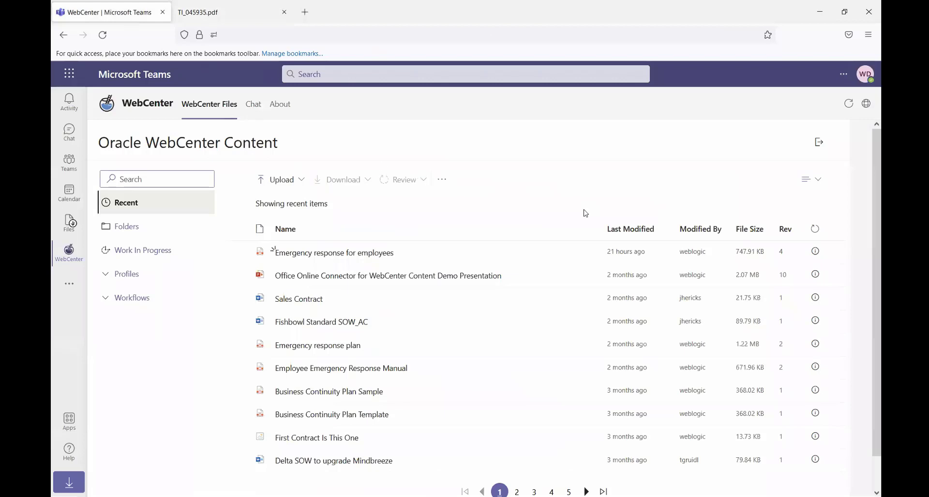
{"action": "left_click", "coordinate": [815, 252]}
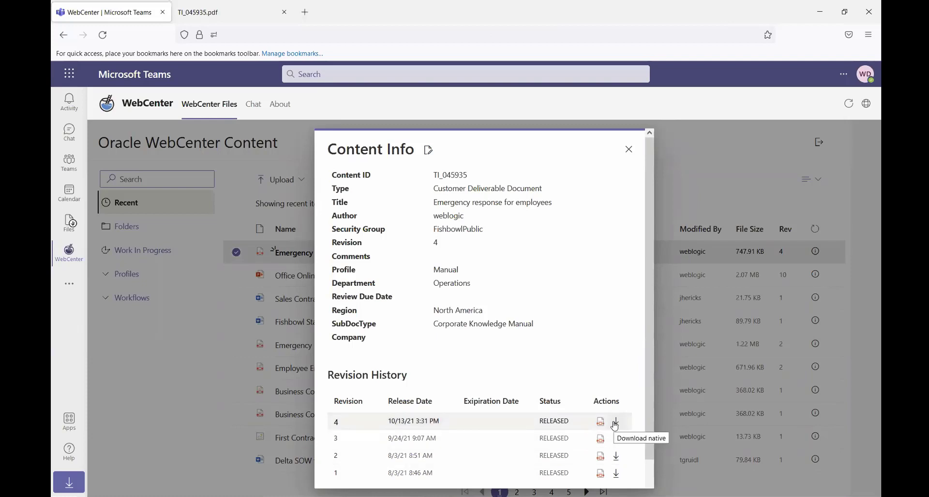
Examine the editable content info fields of "Emergency response for employees" and close the form without updating.
{"action": "left_click", "coordinate": [430, 152]}
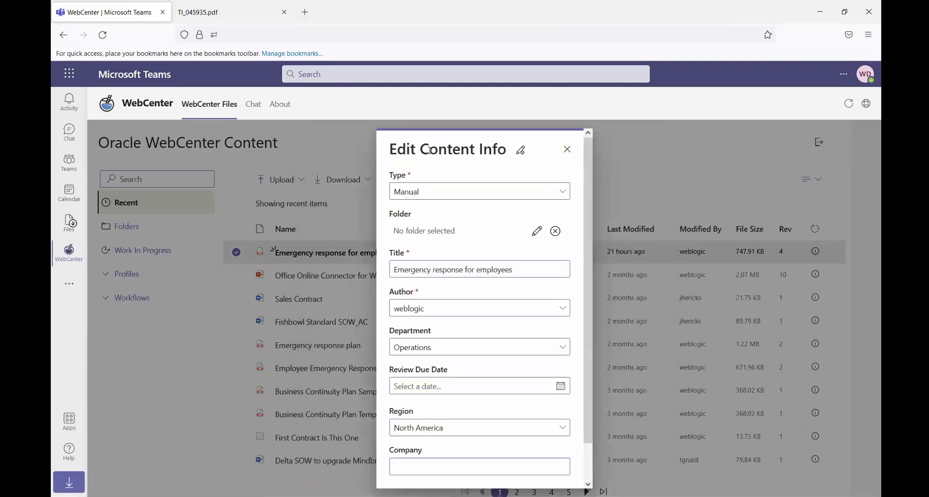
{"action": "scroll", "coordinate": [487, 303], "scroll_direction": "down", "scroll_amount": 2}
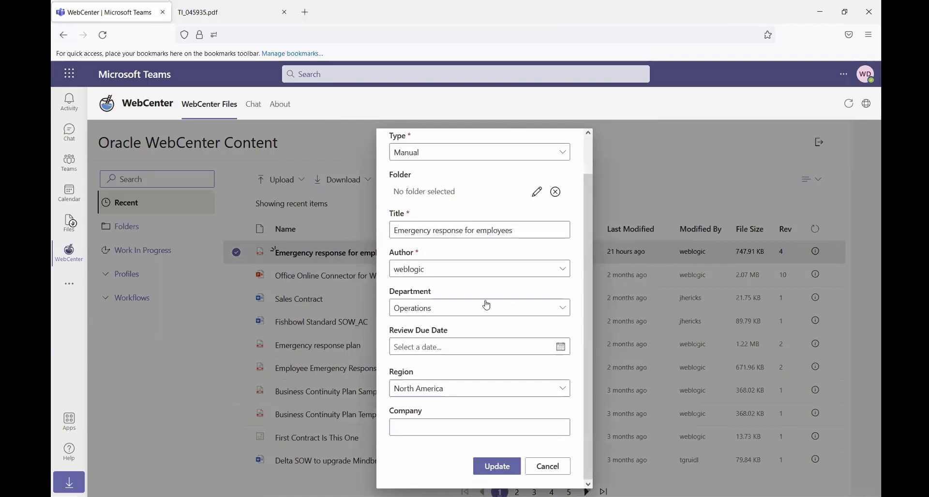
{"action": "scroll", "coordinate": [508, 271], "scroll_direction": "up", "scroll_amount": 2}
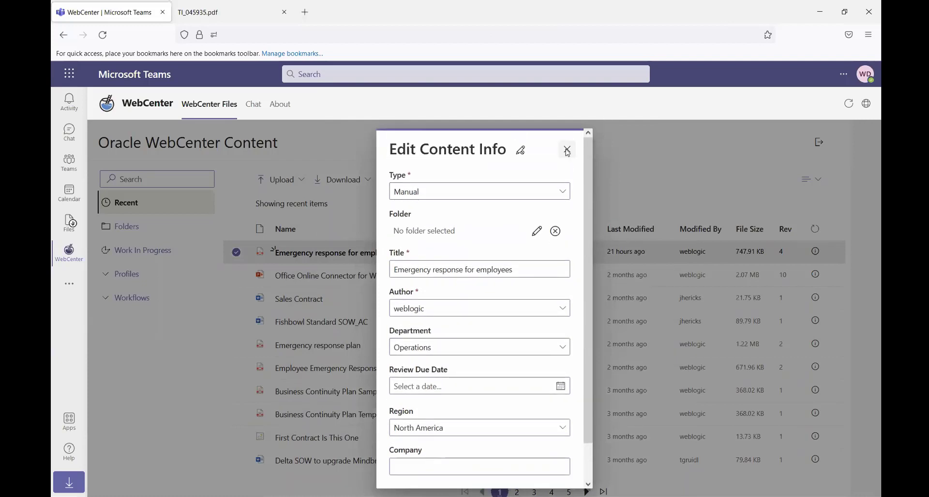
{"action": "left_click", "coordinate": [568, 152]}
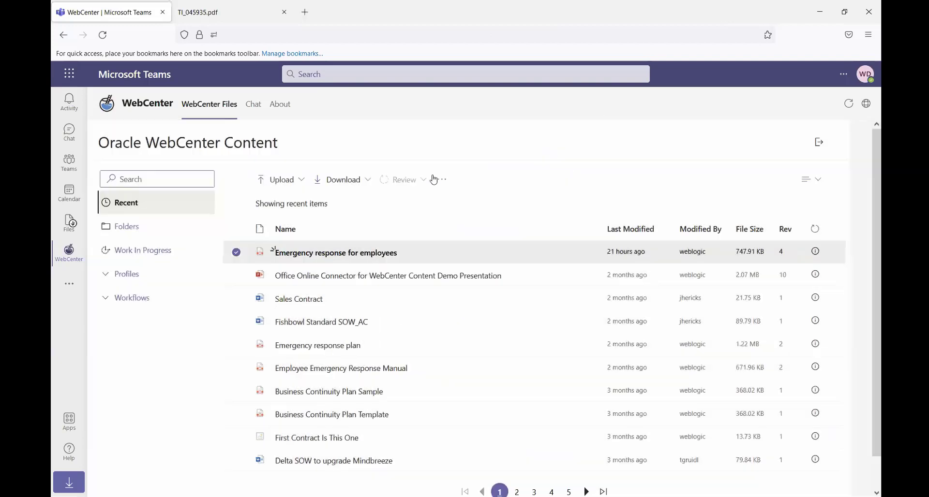
Search the WebCenter content for "emergency".
{"action": "left_click", "coordinate": [155, 178]}
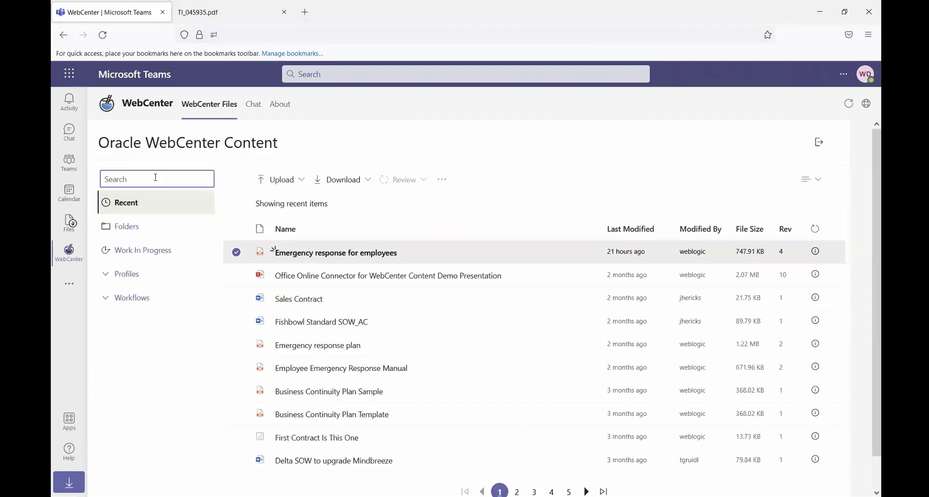
{"action": "type", "text": "emergency"}
{"action": "key", "text": "Return"}
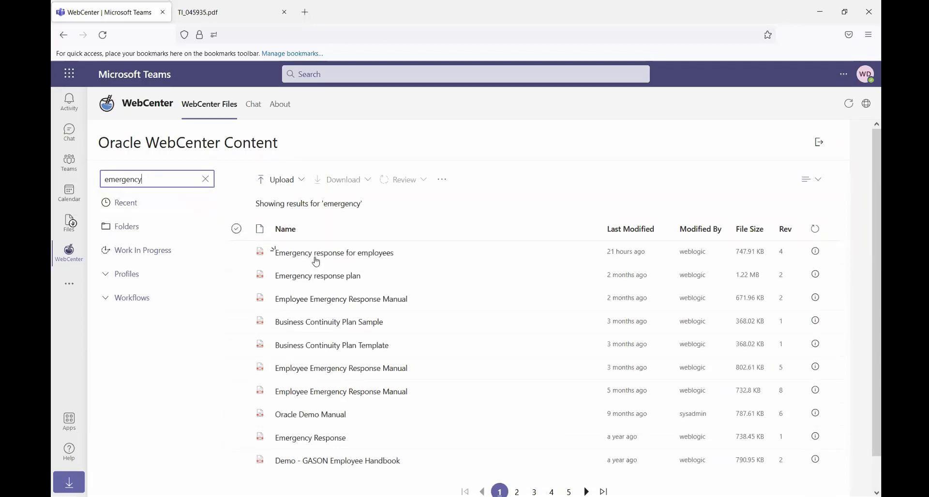
Browse the WebCenter folders to Enterprise Libraries > MS Teams Demo > Sample Files.
{"action": "left_click", "coordinate": [136, 231]}
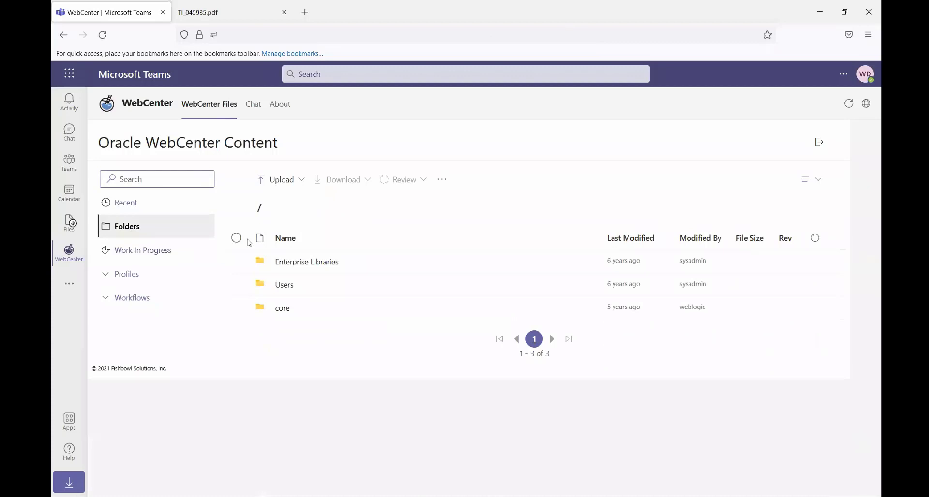
{"action": "left_click", "coordinate": [296, 264]}
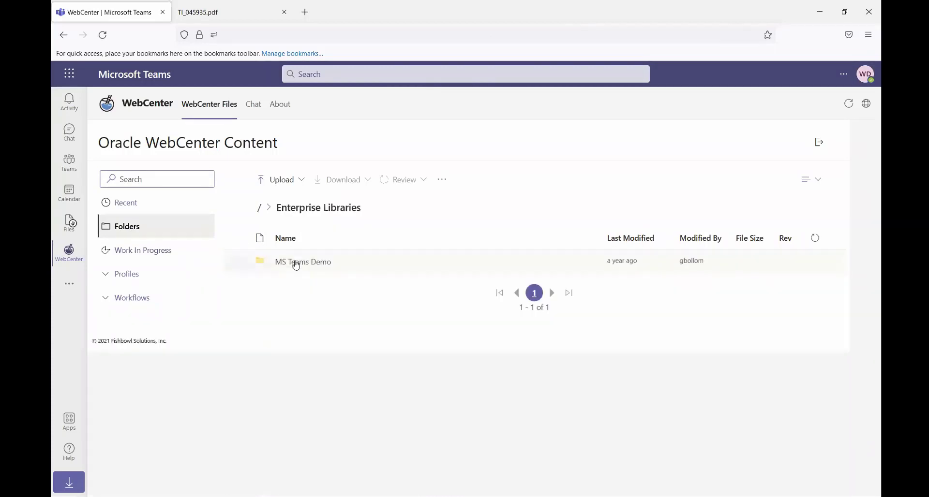
{"action": "left_click", "coordinate": [296, 263]}
{"action": "left_click", "coordinate": [296, 264]}
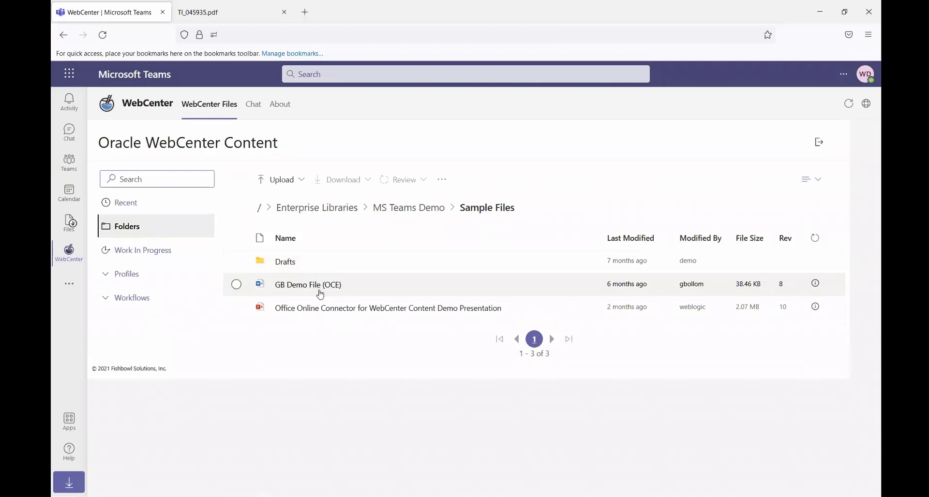
List the work in progress items, and show all documents in the Policy profile.
{"action": "left_click", "coordinate": [147, 258]}
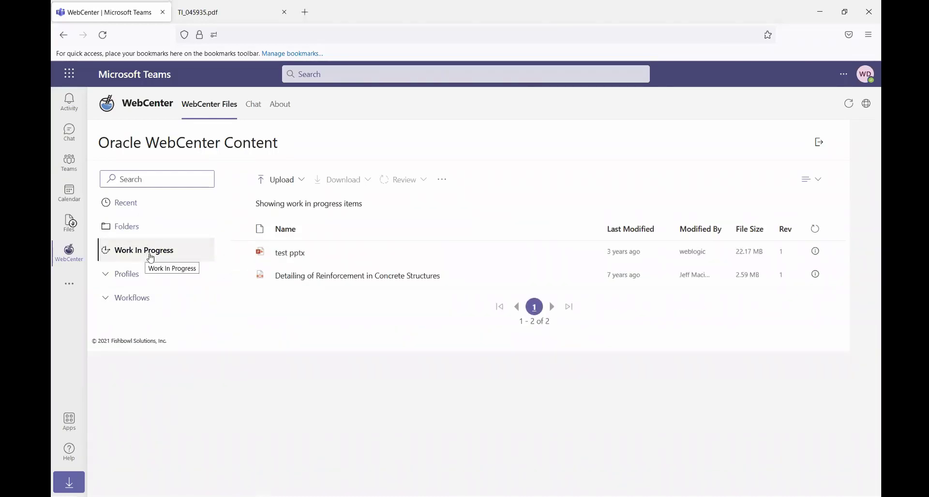
{"action": "left_click", "coordinate": [127, 279]}
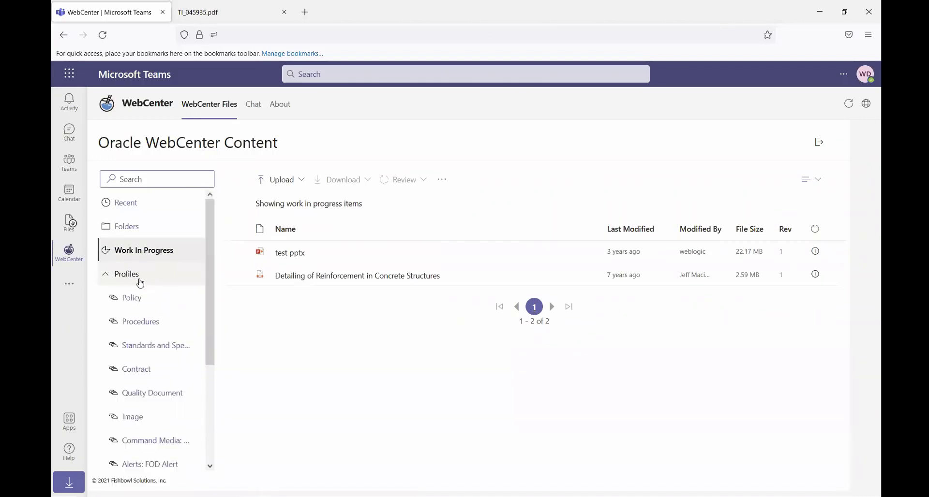
{"action": "left_click", "coordinate": [138, 301]}
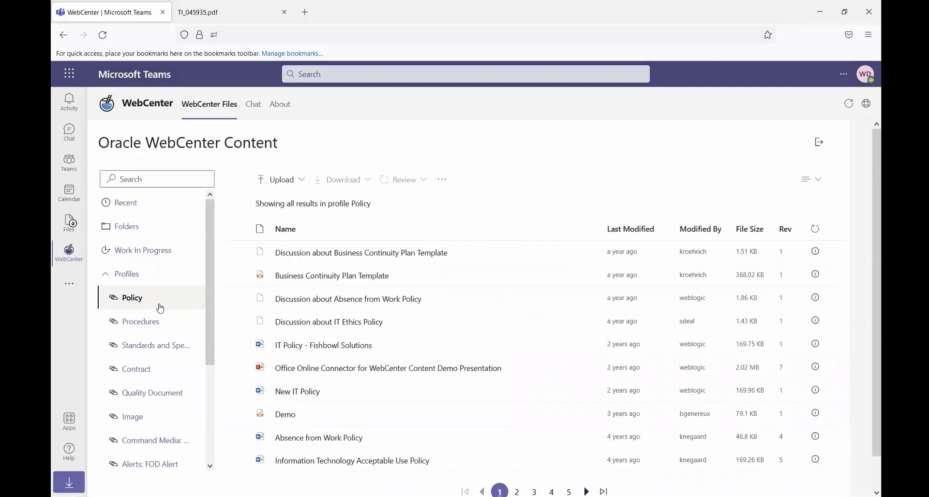
Search within the Policy profile for "emergency".
{"action": "left_click", "coordinate": [161, 181]}
{"action": "type", "text": "emergency"}
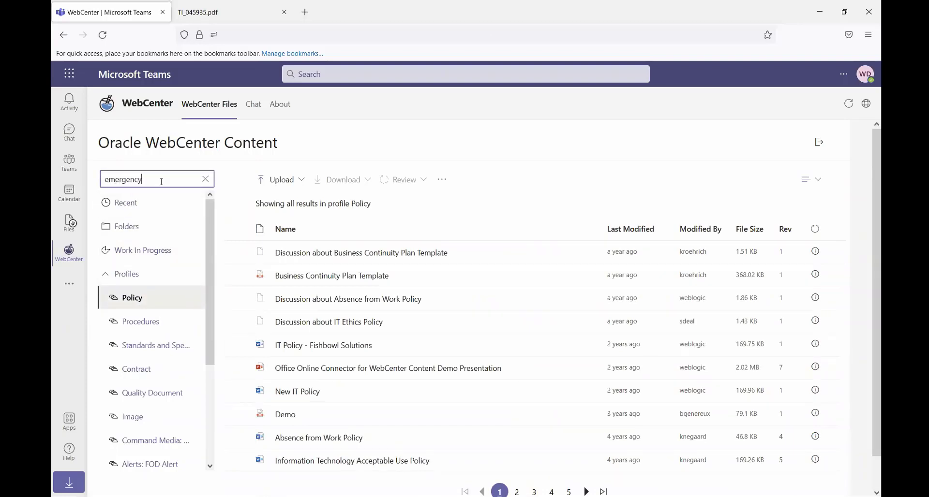
{"action": "key", "text": "Return"}
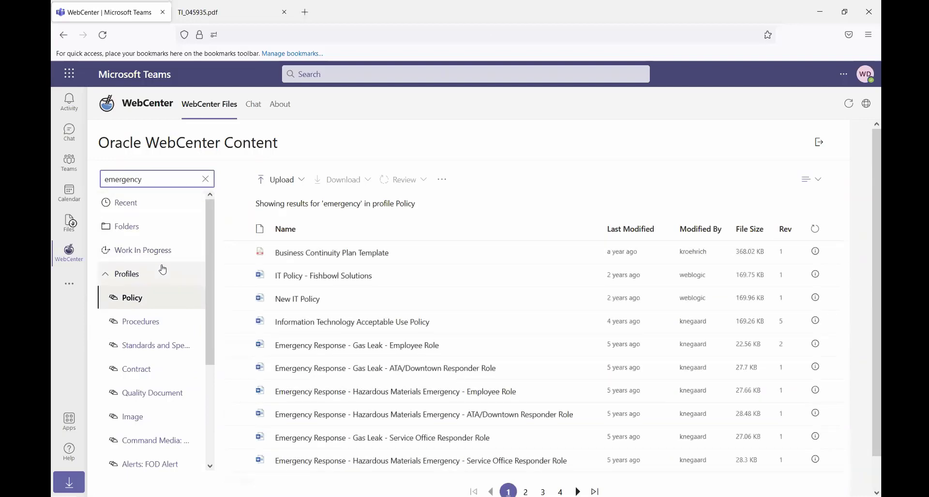
Show your own workflow items, followed by the items in the TwoStepReview workflow.
{"action": "left_click", "coordinate": [122, 276]}
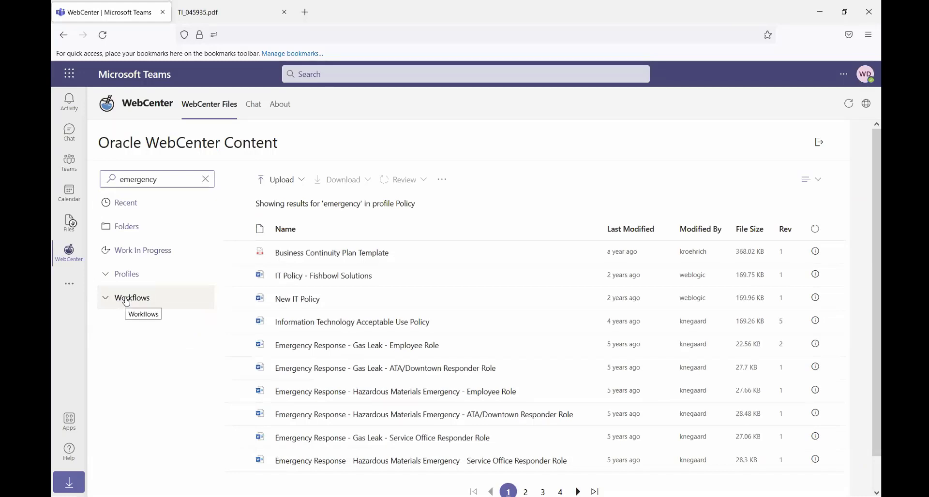
{"action": "left_click", "coordinate": [126, 301]}
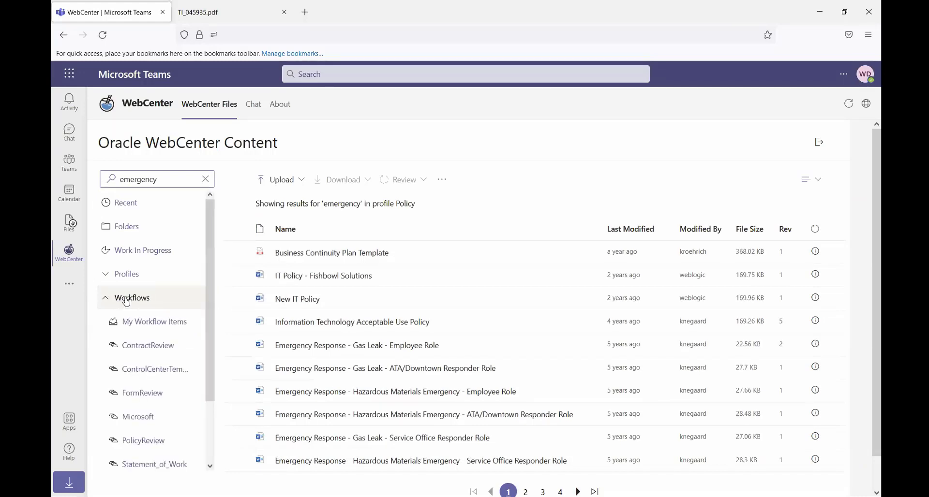
{"action": "left_click", "coordinate": [141, 324]}
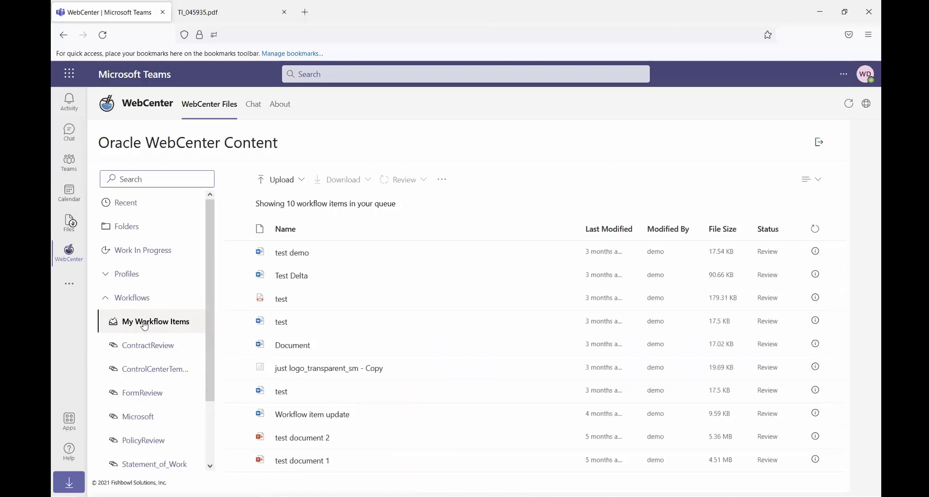
{"action": "scroll", "coordinate": [160, 402], "scroll_direction": "down", "scroll_amount": 3}
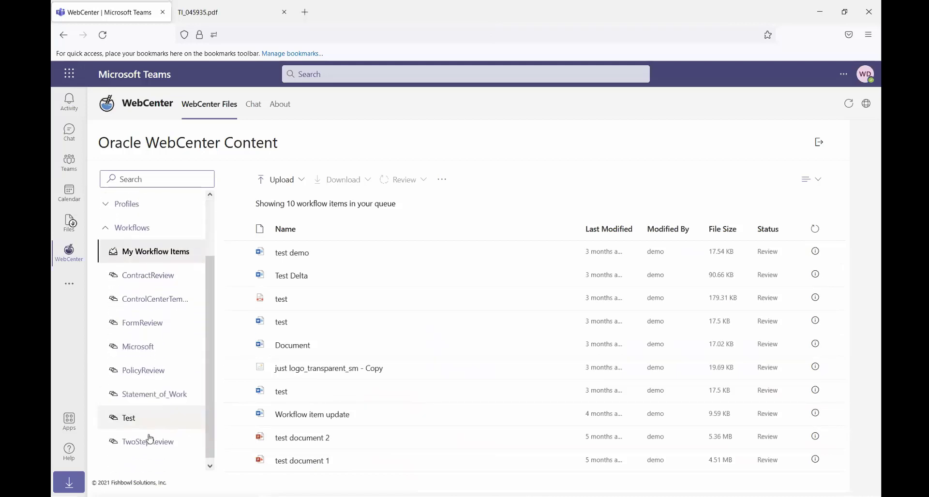
{"action": "left_click", "coordinate": [148, 440]}
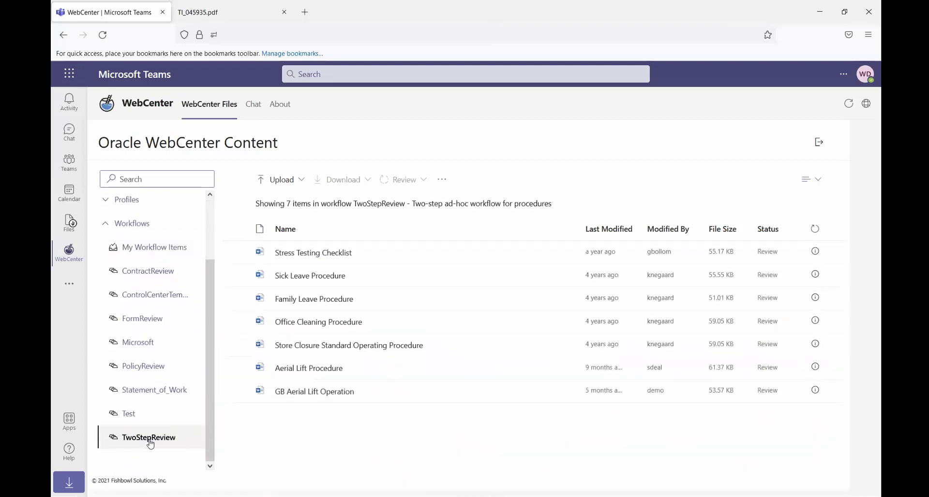
Select the Stress Testing Checklist, check which upload options it offers, and clear the selection.
{"action": "left_click", "coordinate": [237, 253]}
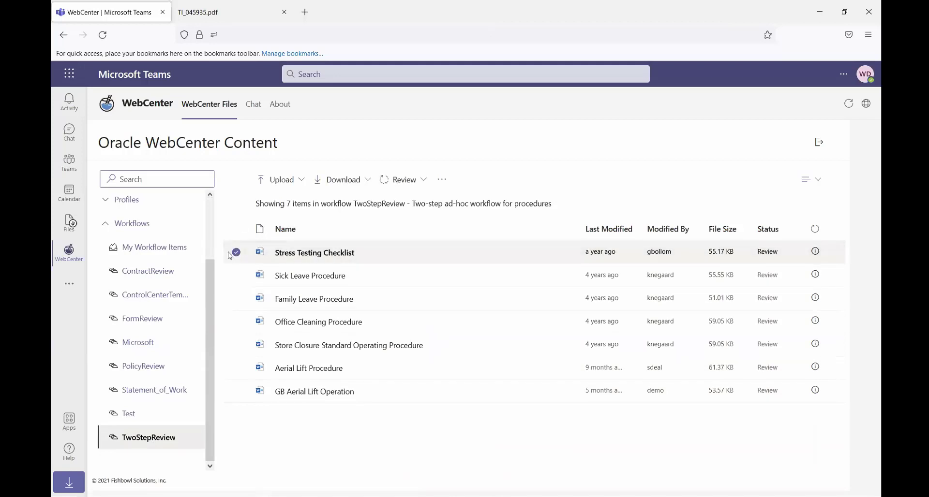
{"action": "left_click", "coordinate": [285, 180]}
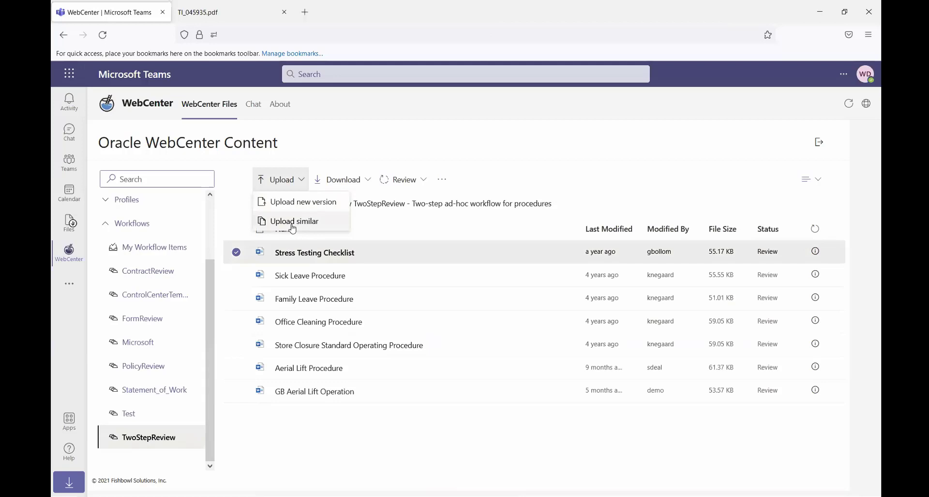
{"action": "left_click", "coordinate": [235, 252]}
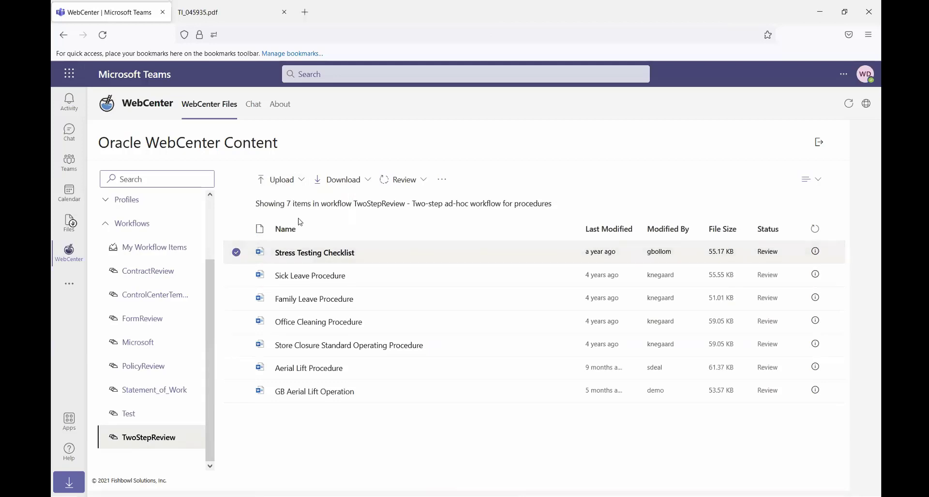
Start an upload with the Microsoft Test profile and add "ms teams wcc and mindbreeze integration.pptx" and "Sample Document 1.docx" from the demo folder.
{"action": "left_click", "coordinate": [285, 187]}
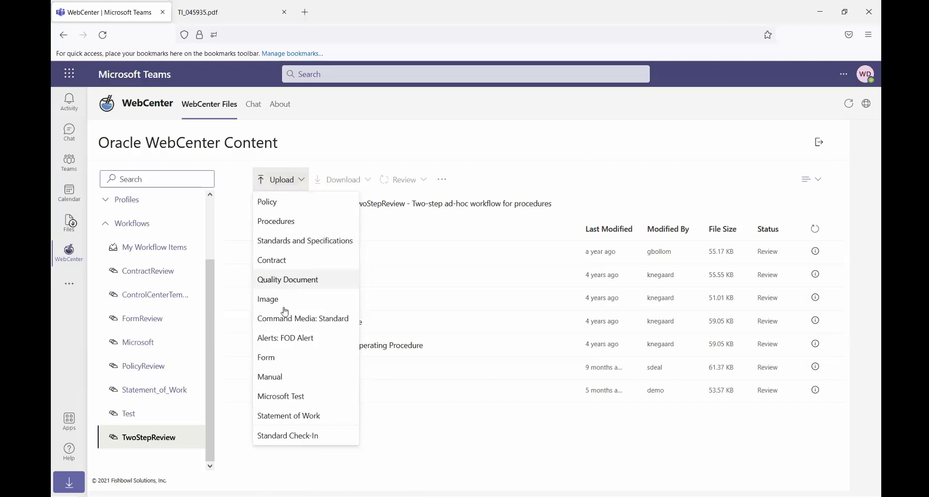
{"action": "left_click", "coordinate": [280, 401]}
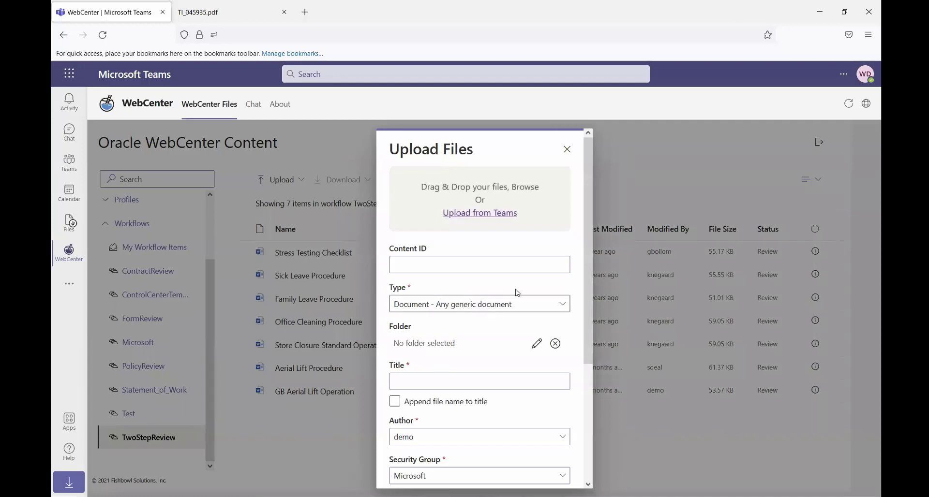
{"action": "left_click", "coordinate": [432, 192]}
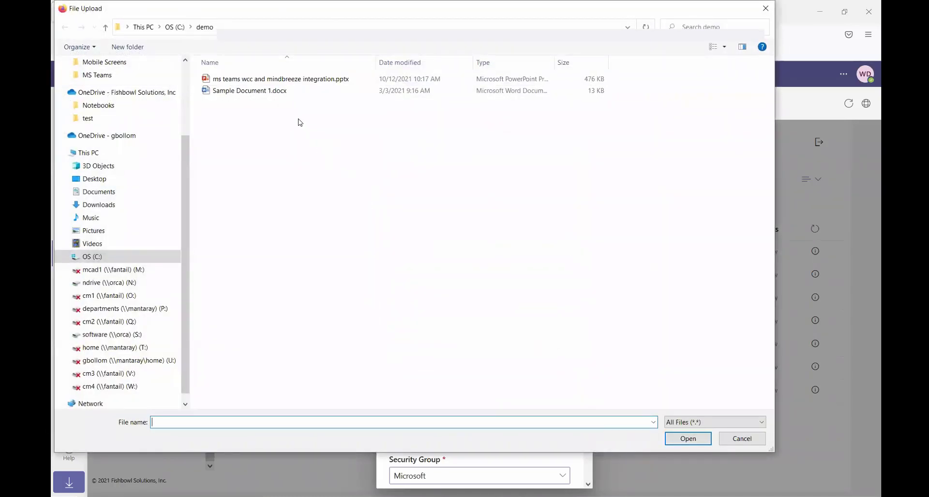
{"action": "left_click_drag", "start_coordinate": [307, 122], "coordinate": [232, 70]}
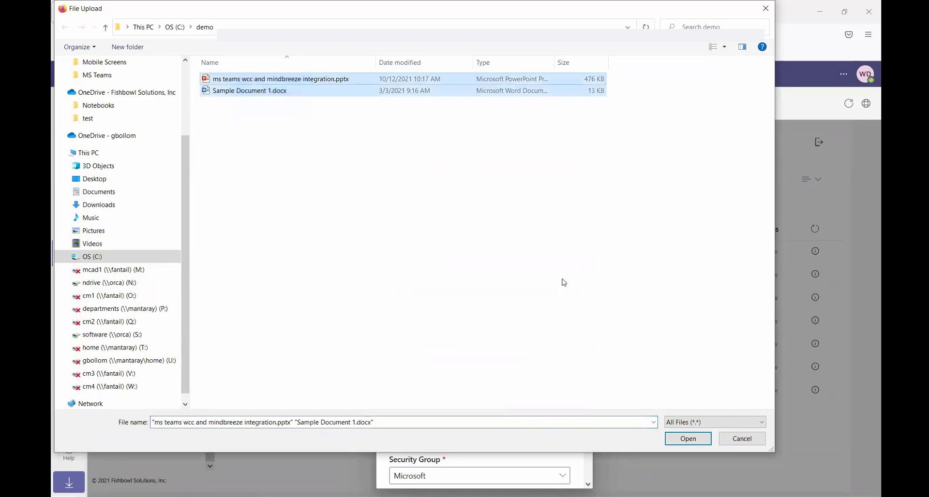
{"action": "left_click", "coordinate": [687, 438]}
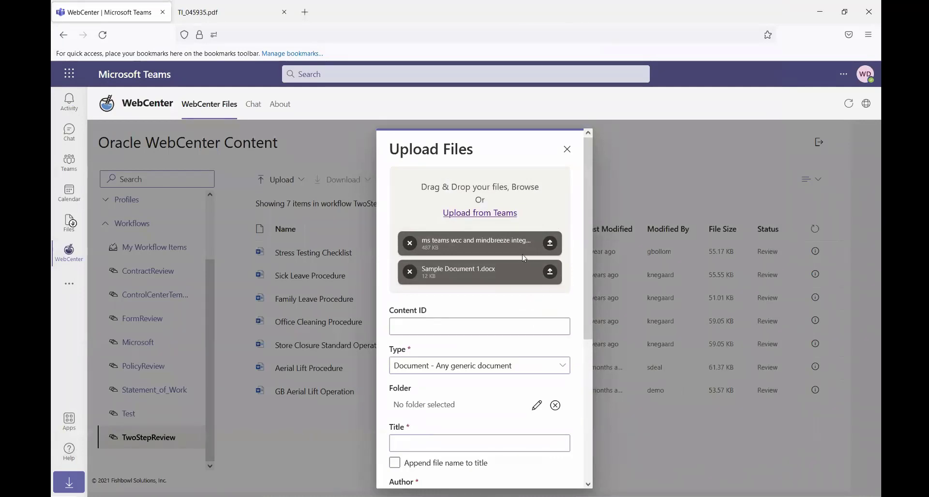
Add all three files from the Marketing Team's General/Products/MS Teams App for Oracle WebCenter/Drafts folder in Teams to the upload.
{"action": "left_click", "coordinate": [474, 216]}
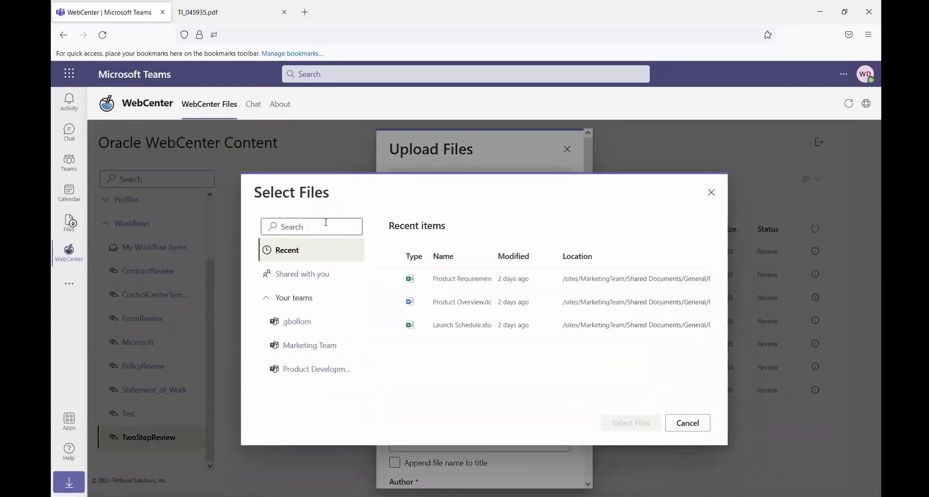
{"action": "left_click", "coordinate": [307, 280]}
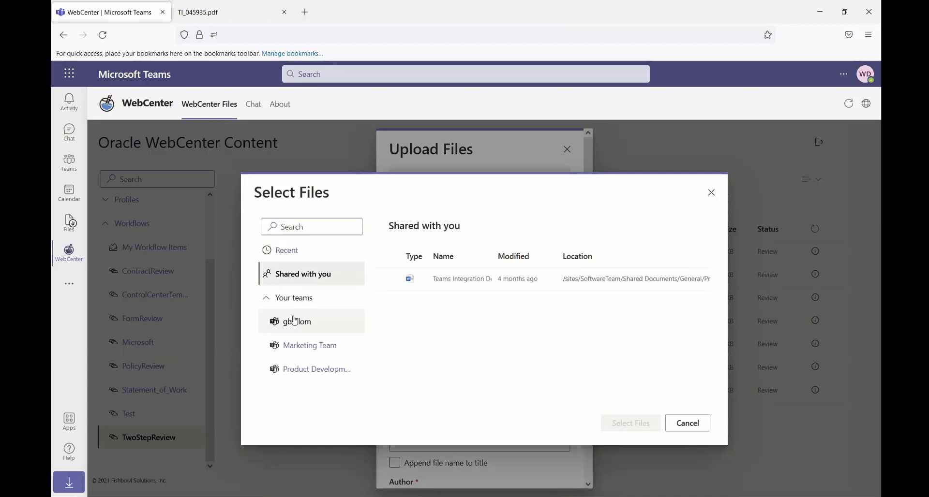
{"action": "left_click", "coordinate": [304, 350]}
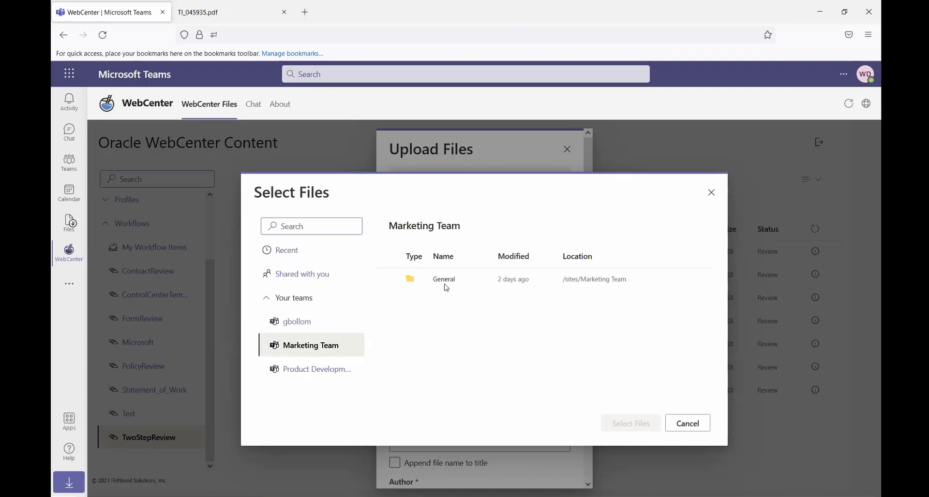
{"action": "left_click", "coordinate": [446, 286]}
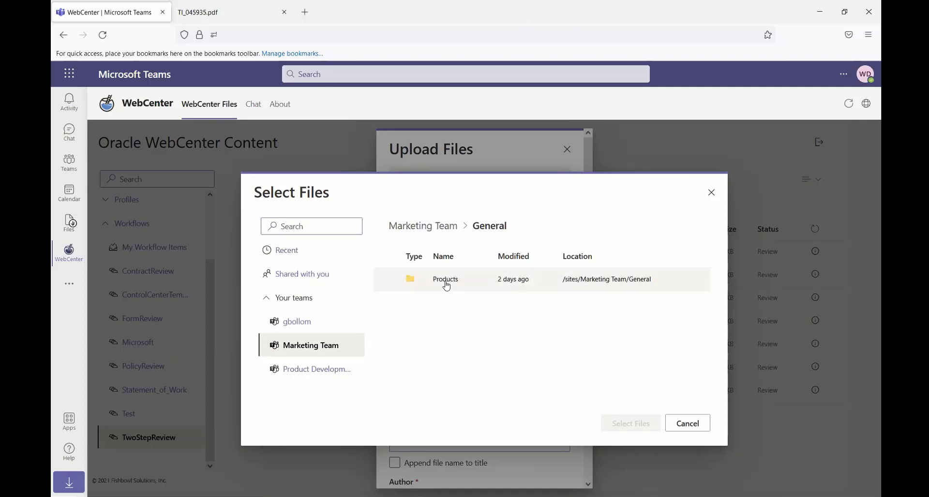
{"action": "left_click", "coordinate": [446, 283]}
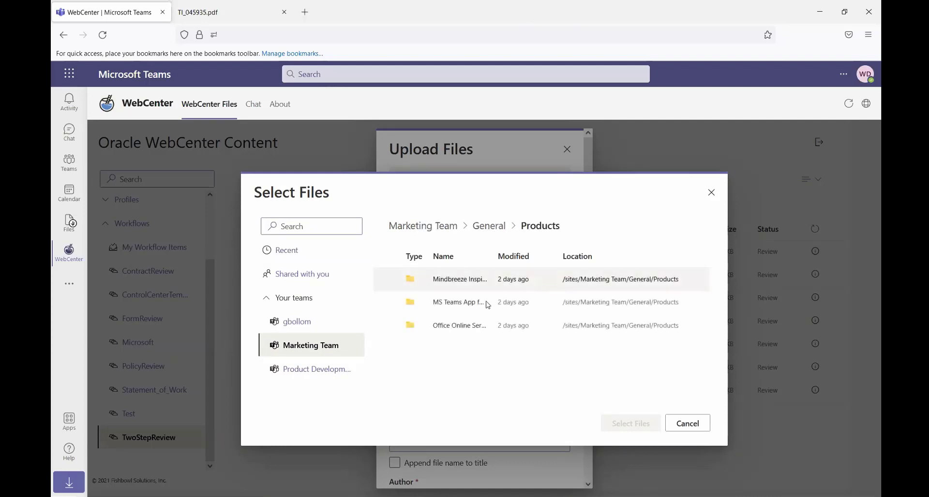
{"action": "left_click", "coordinate": [459, 305]}
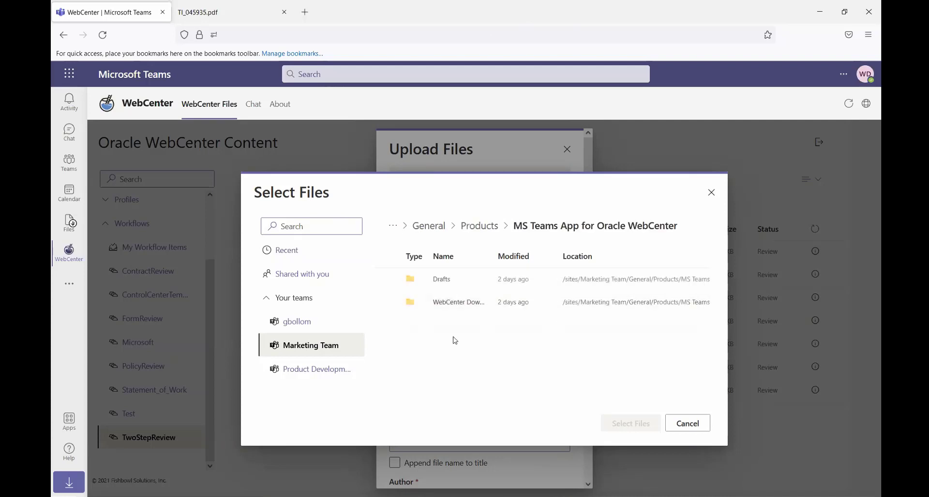
{"action": "left_click", "coordinate": [444, 280]}
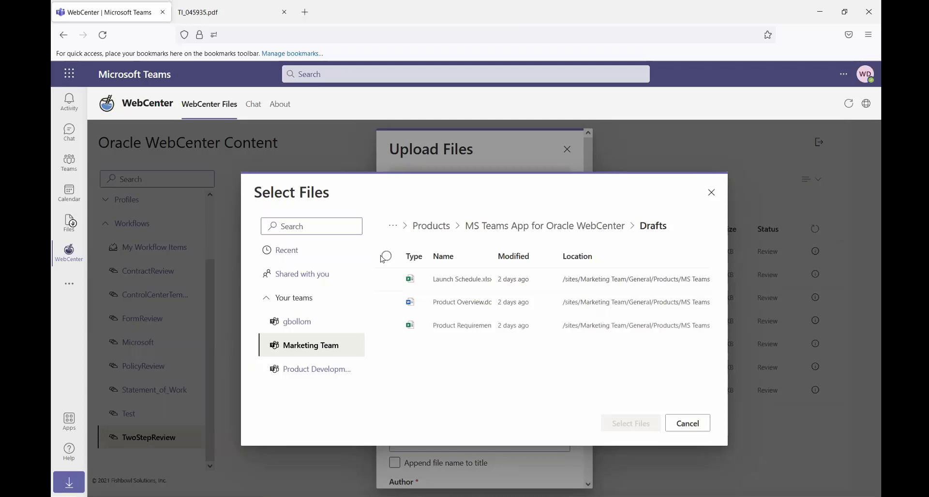
{"action": "left_click", "coordinate": [386, 256]}
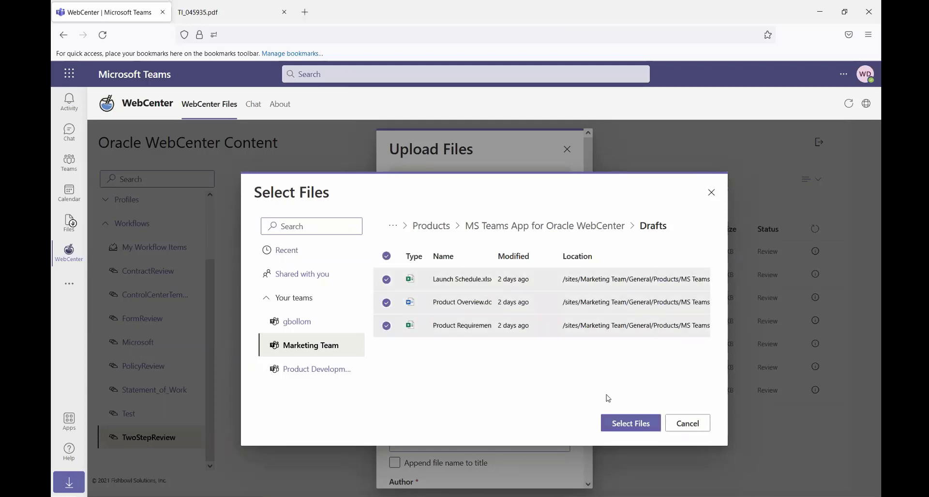
{"action": "left_click", "coordinate": [629, 425]}
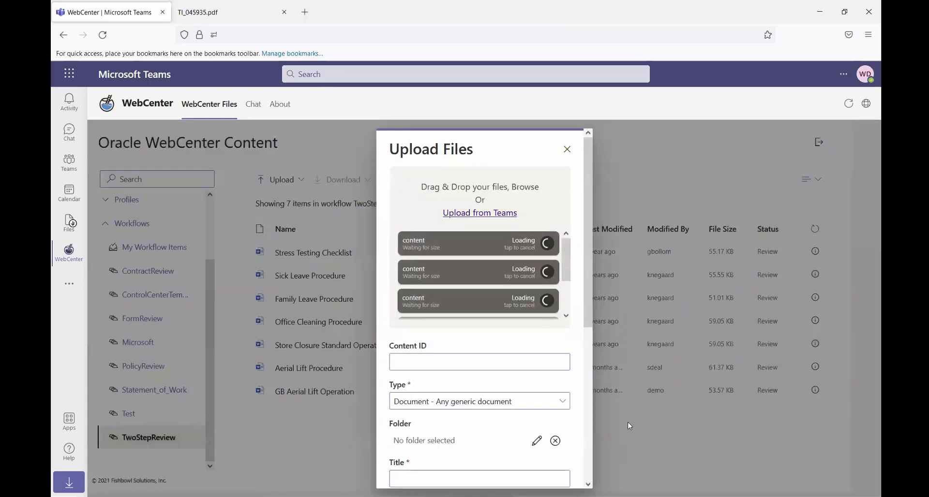
Set the upload's destination to the Drafts folder inside Sample Files, under Enterprise Libraries/MS Teams Demo.
{"action": "scroll", "coordinate": [489, 375], "scroll_direction": "down", "scroll_amount": 4}
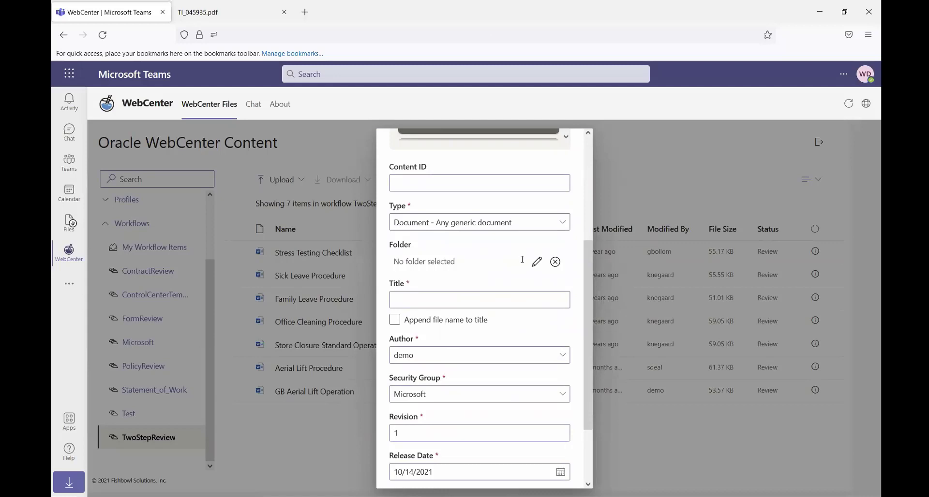
{"action": "left_click", "coordinate": [536, 262]}
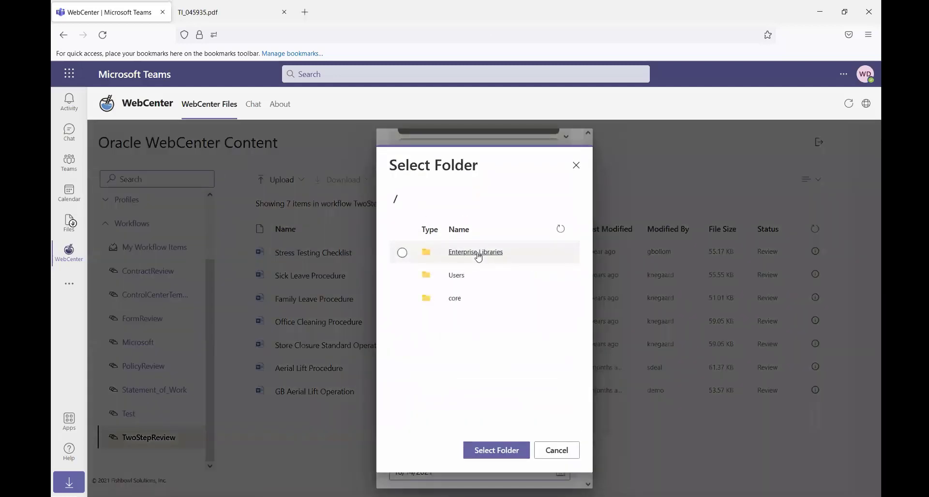
{"action": "left_click", "coordinate": [479, 257]}
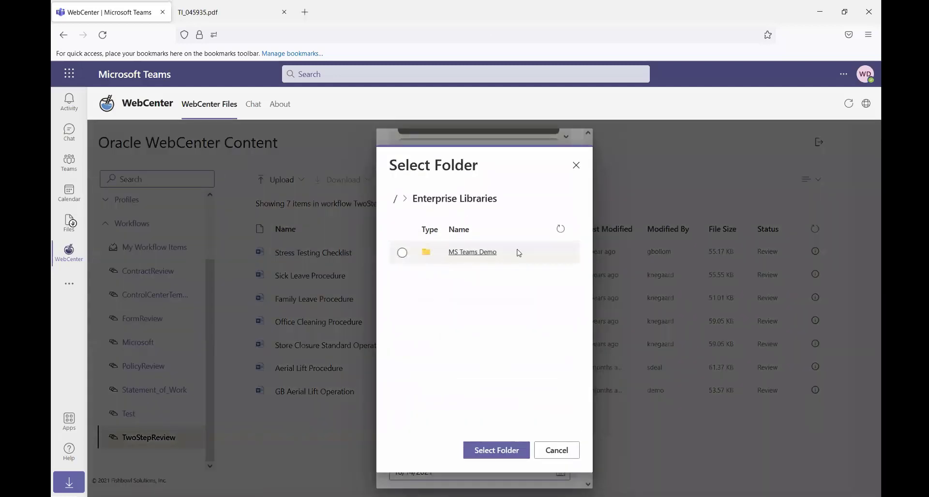
{"action": "left_click", "coordinate": [518, 253]}
{"action": "left_click", "coordinate": [465, 255]}
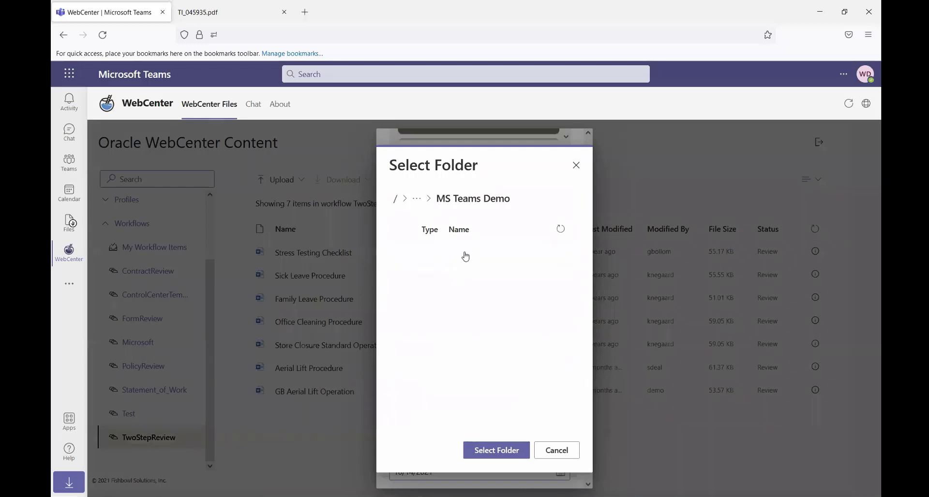
{"action": "left_click", "coordinate": [460, 253]}
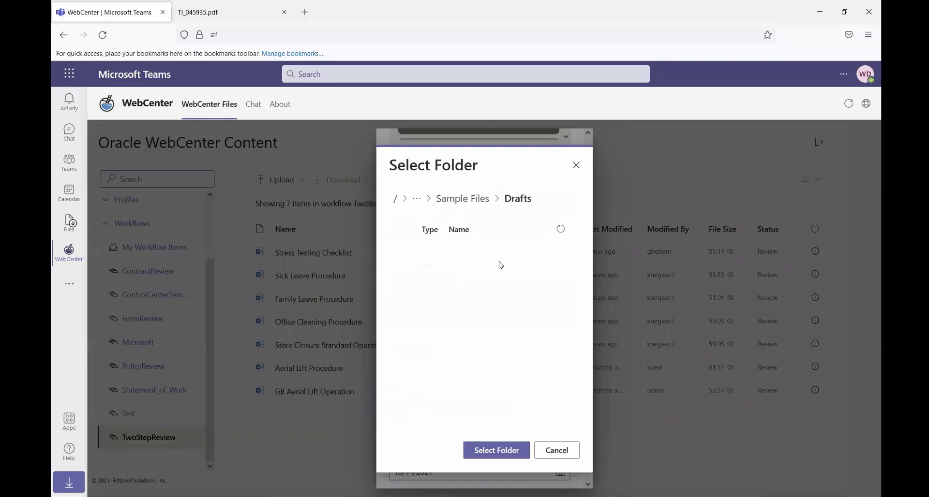
{"action": "left_click", "coordinate": [525, 451]}
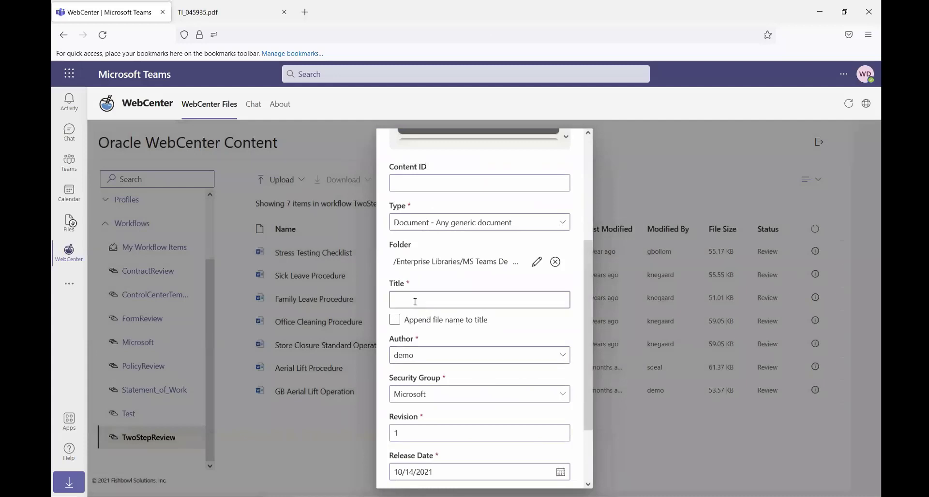
Title the upload "Webinar: " with the file name appended, review the file list, and check in the files.
{"action": "left_click", "coordinate": [414, 300]}
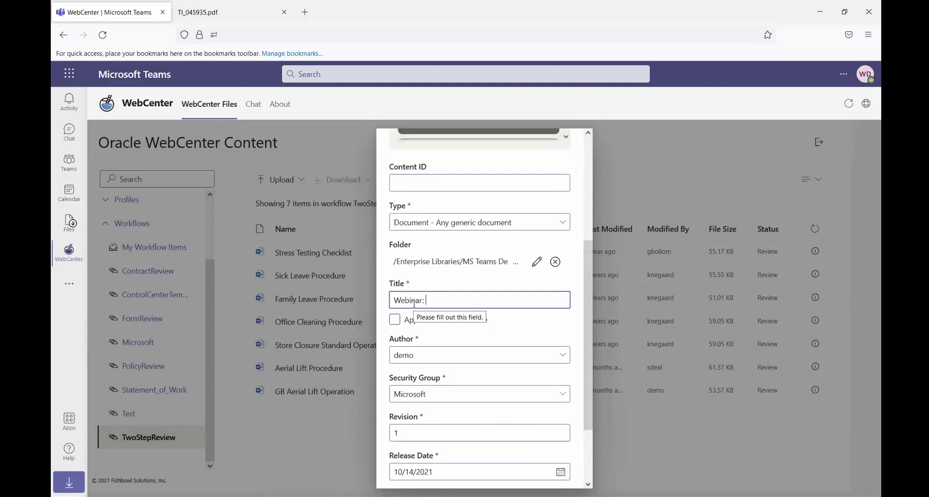
{"action": "left_click", "coordinate": [395, 320]}
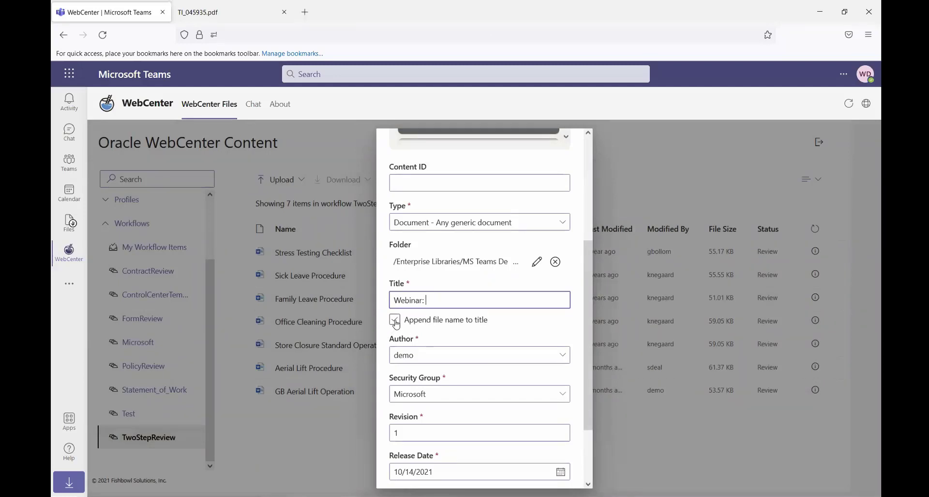
{"action": "left_click", "coordinate": [395, 321]}
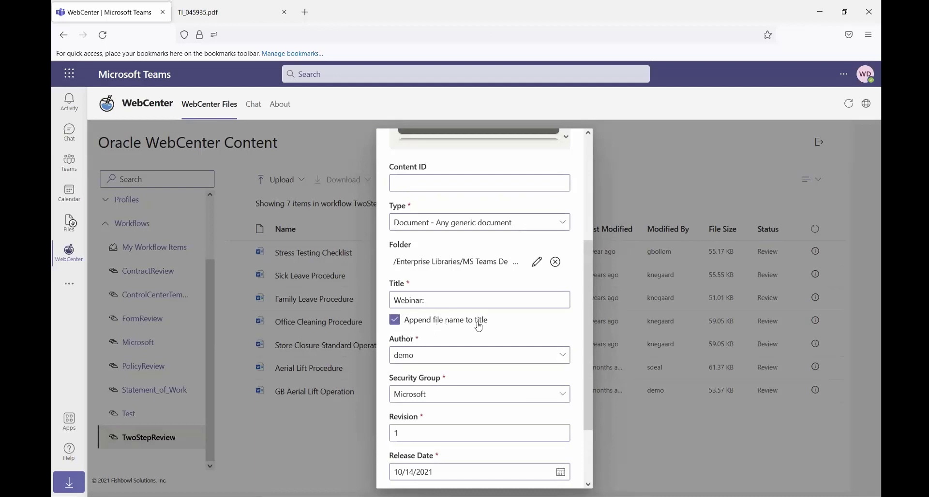
{"action": "scroll", "coordinate": [496, 330], "scroll_direction": "up", "scroll_amount": 1}
{"action": "scroll", "coordinate": [496, 329], "scroll_direction": "up", "scroll_amount": 2}
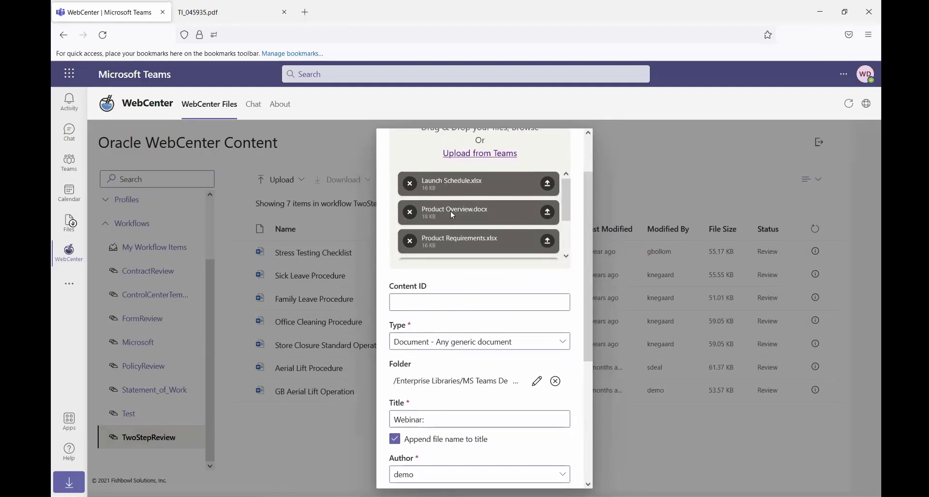
{"action": "scroll", "coordinate": [557, 426], "scroll_direction": "down", "scroll_amount": 5}
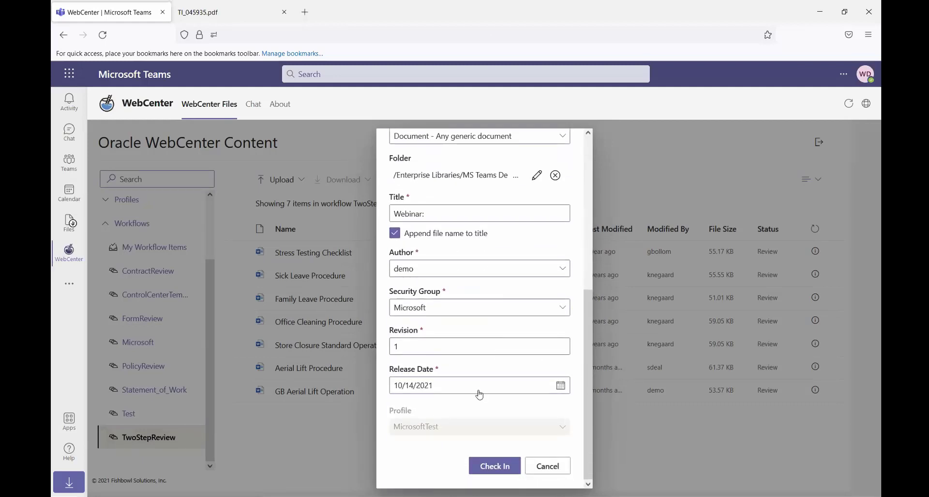
{"action": "left_click", "coordinate": [498, 470]}
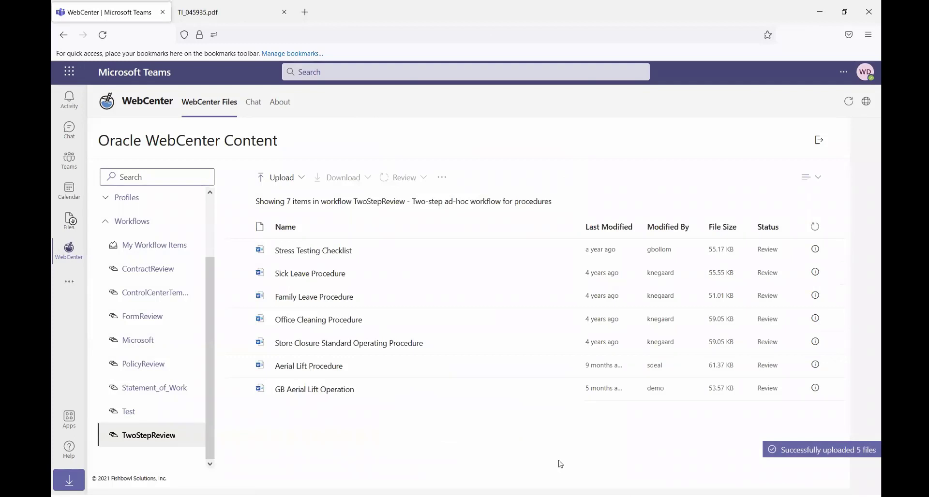
Show your own workflow items and view the workflow info of "Webinar: ms teams wcc and mindbreeze integration".
{"action": "left_click", "coordinate": [136, 252]}
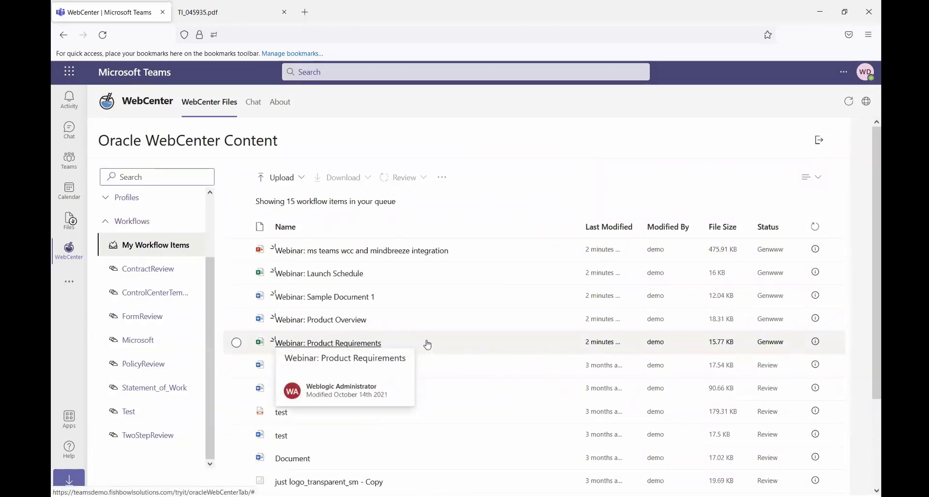
{"action": "left_click", "coordinate": [236, 250]}
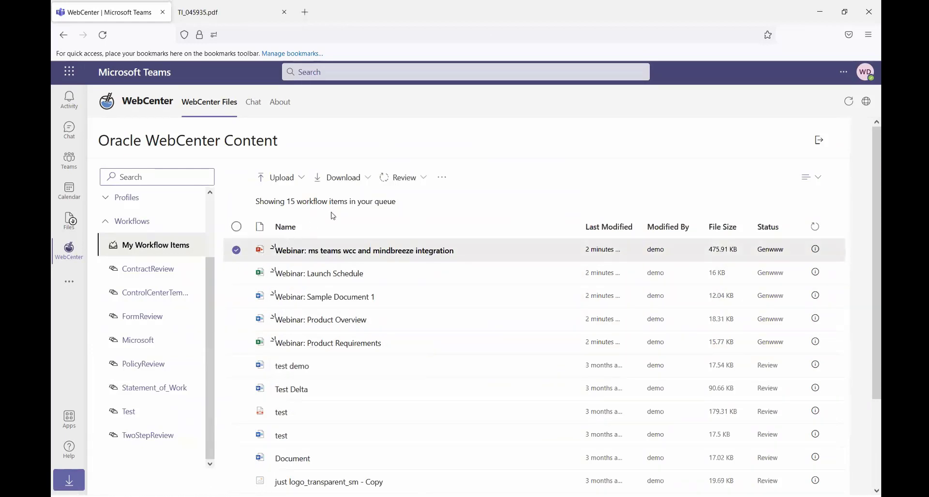
{"action": "left_click", "coordinate": [418, 179]}
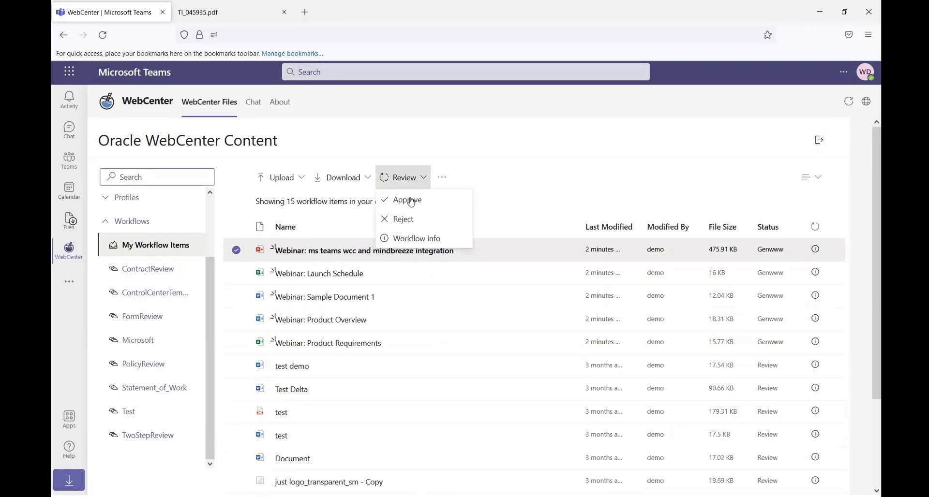
{"action": "left_click", "coordinate": [407, 240]}
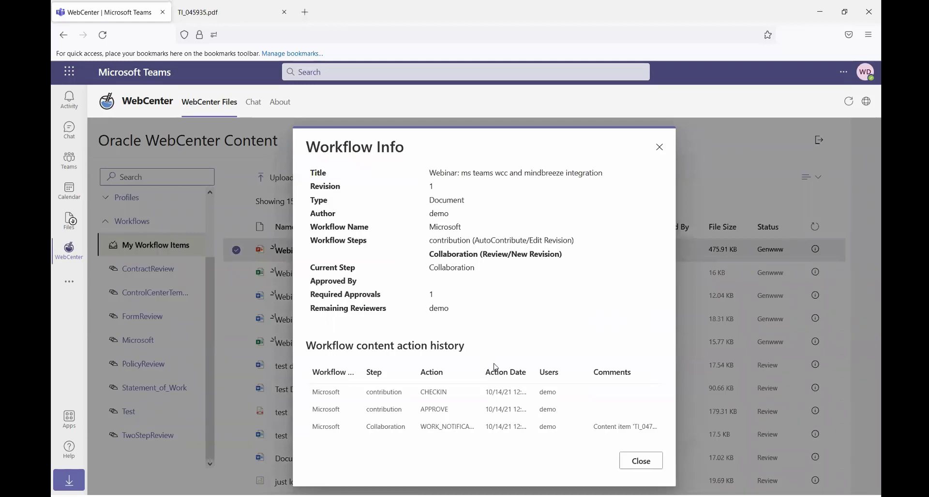
{"action": "left_click", "coordinate": [641, 461]}
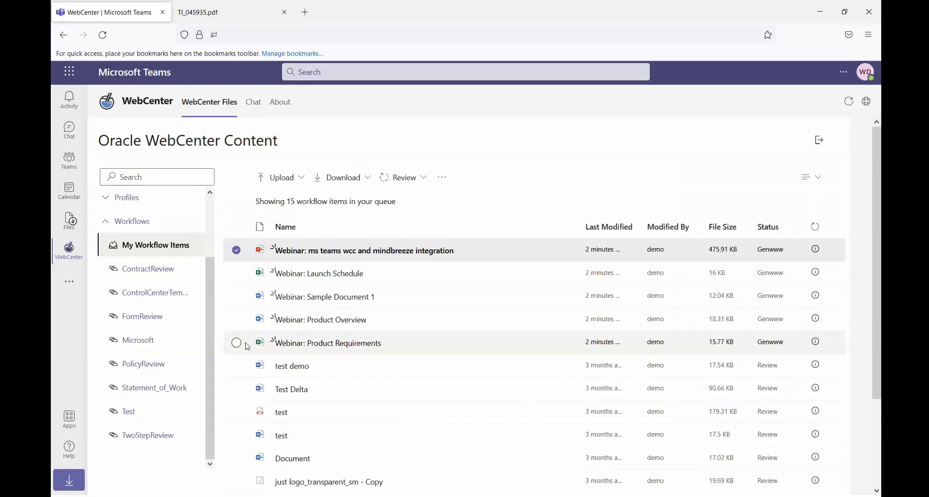
Extend the selection to all five Webinar items, look at the workflow rejection form, and cancel it.
{"action": "left_click", "coordinate": [237, 344], "text": "shift"}
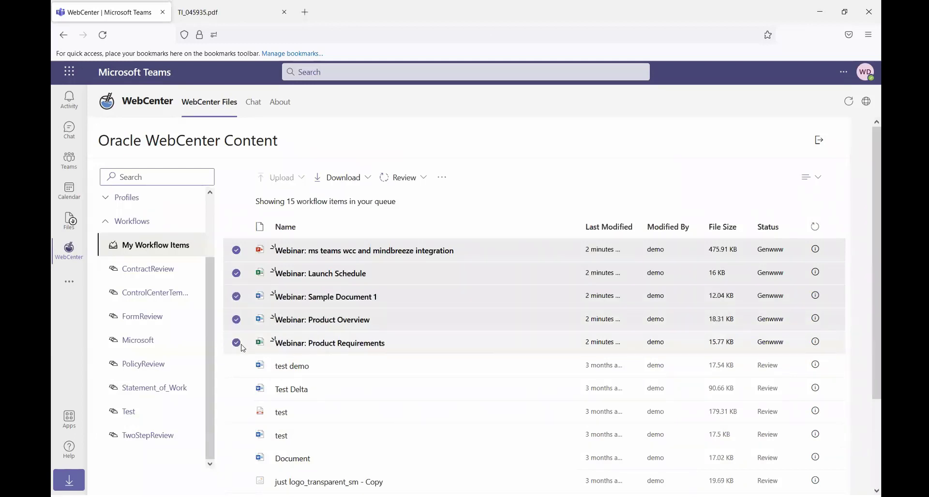
{"action": "left_click", "coordinate": [414, 179]}
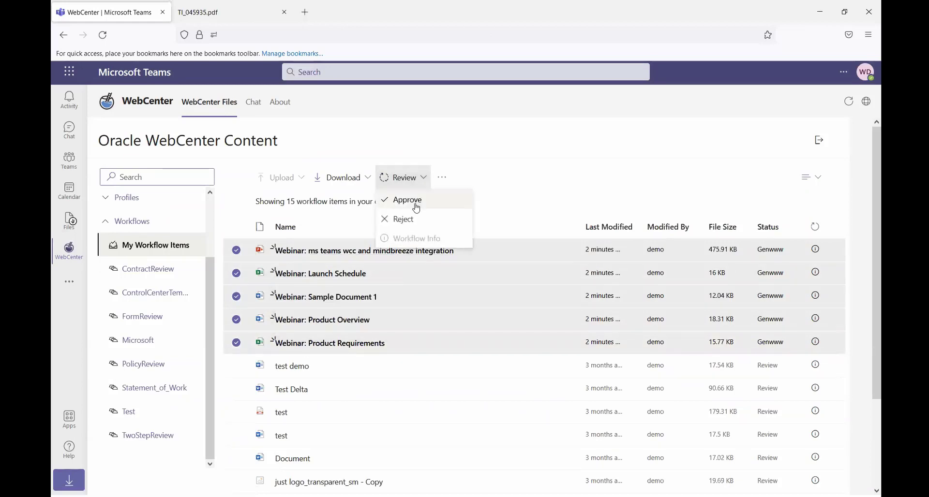
{"action": "left_click", "coordinate": [411, 223]}
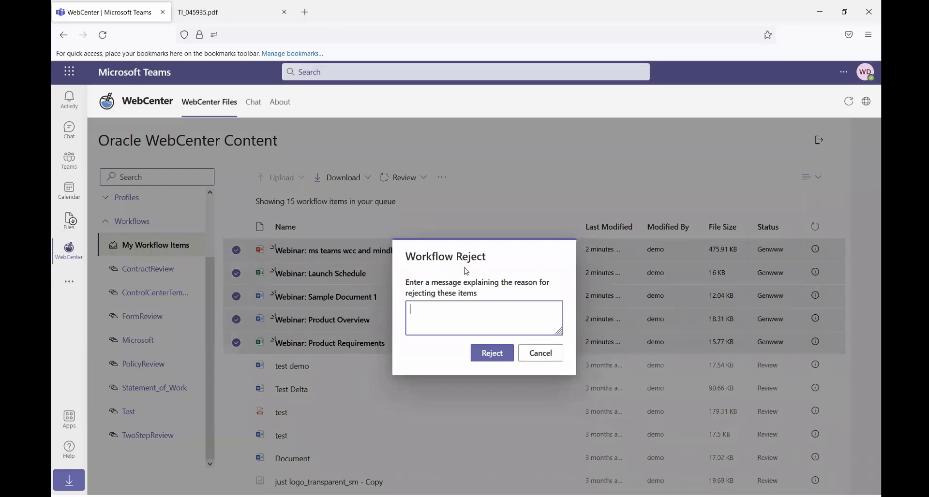
{"action": "left_click", "coordinate": [541, 353]}
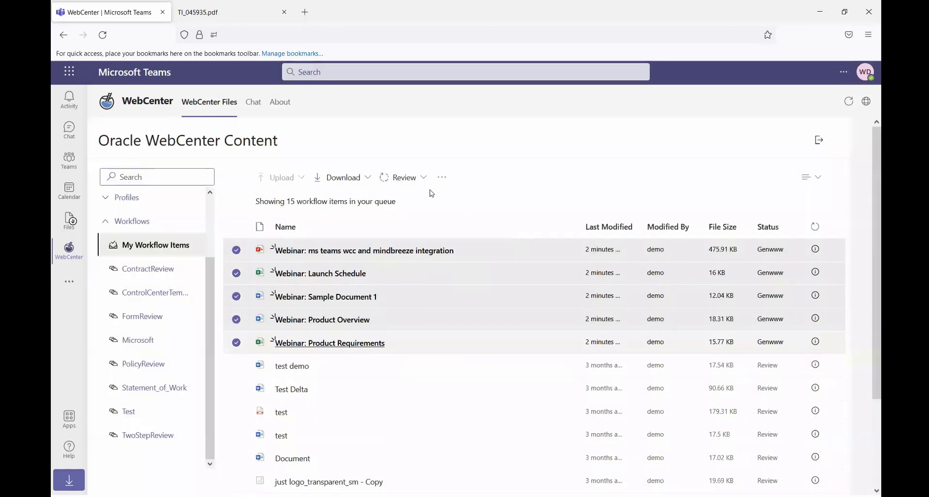
Approve the five selected Webinar items in the workflow.
{"action": "left_click", "coordinate": [398, 183]}
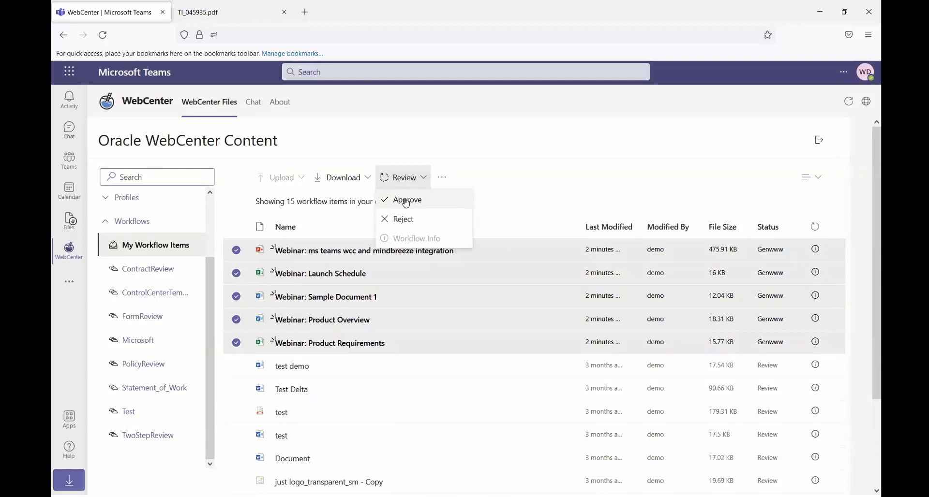
{"action": "left_click", "coordinate": [406, 202]}
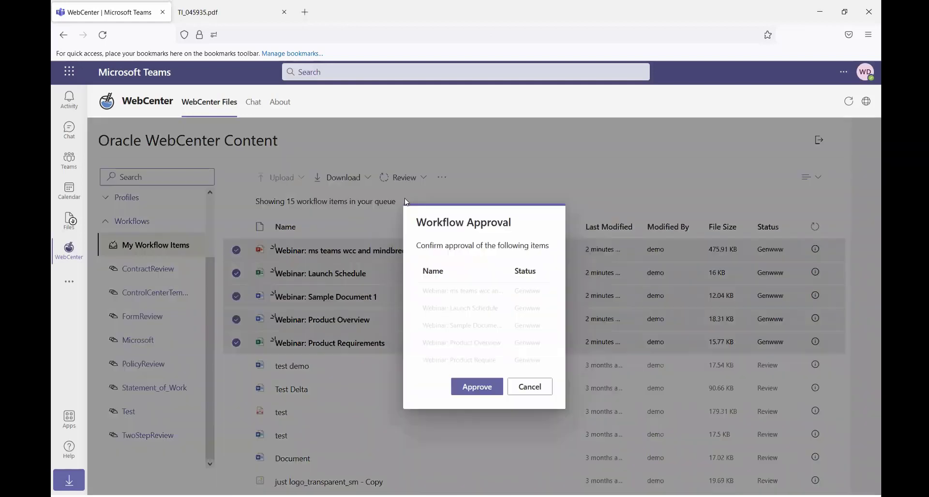
{"action": "left_click", "coordinate": [484, 393]}
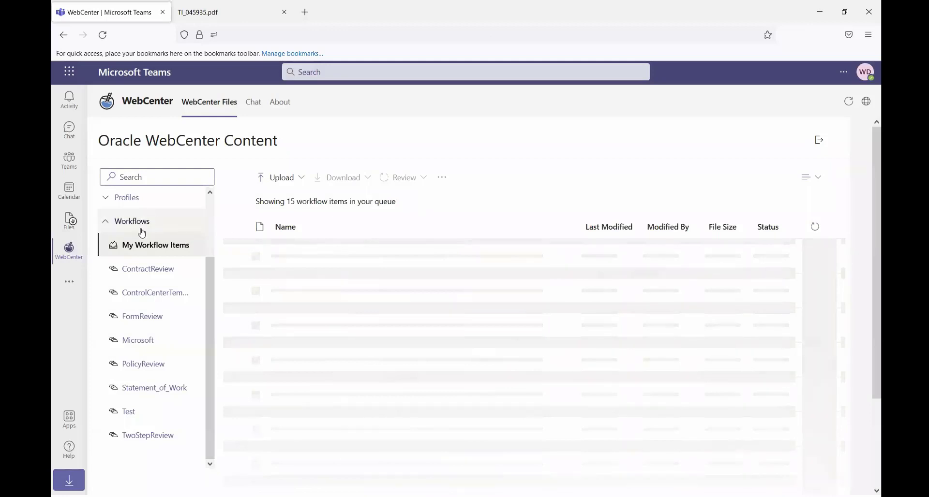
Show the recent items and delete the selected revision of all five Webinar files.
{"action": "scroll", "coordinate": [140, 223], "scroll_direction": "up", "scroll_amount": 3}
{"action": "left_click", "coordinate": [135, 203]}
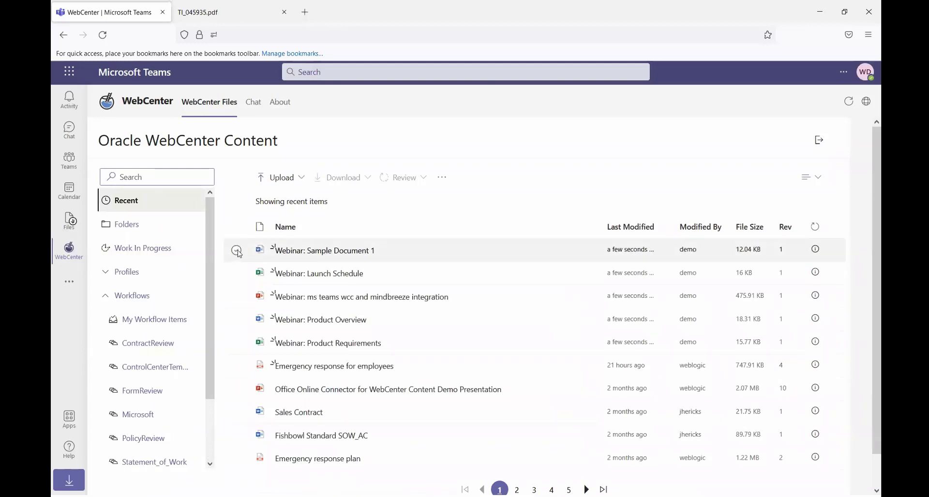
{"action": "left_click", "coordinate": [236, 250]}
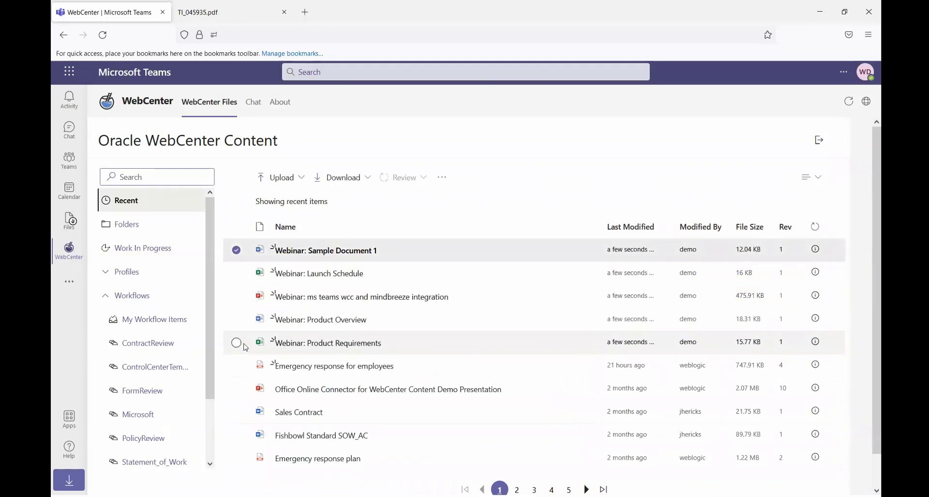
{"action": "left_click", "coordinate": [237, 344], "text": "shift"}
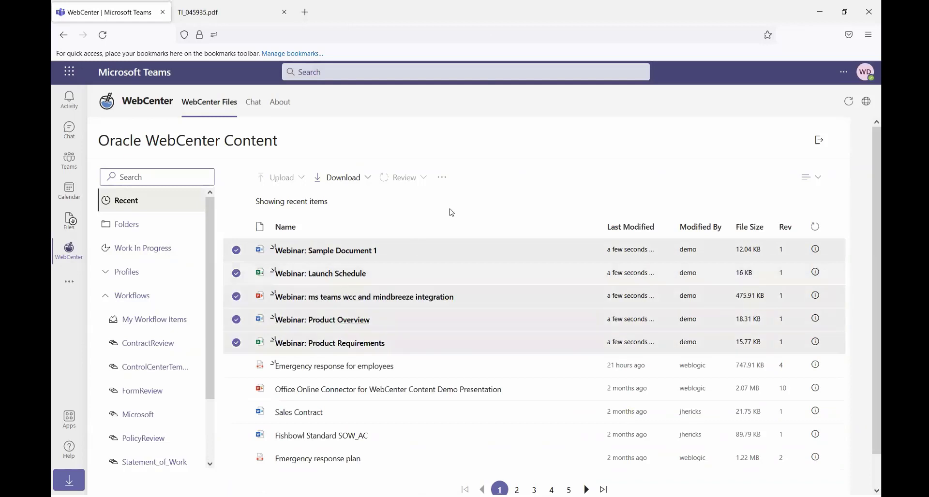
{"action": "left_click", "coordinate": [441, 180]}
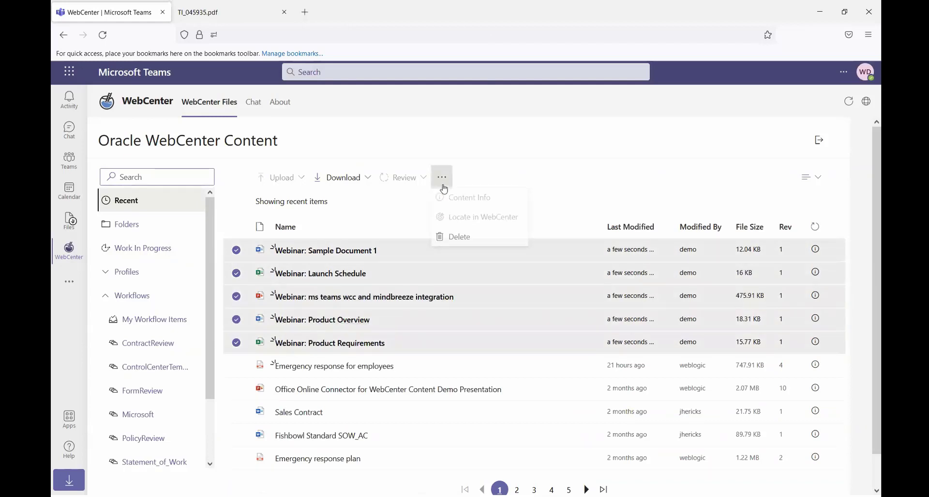
{"action": "left_click", "coordinate": [463, 242]}
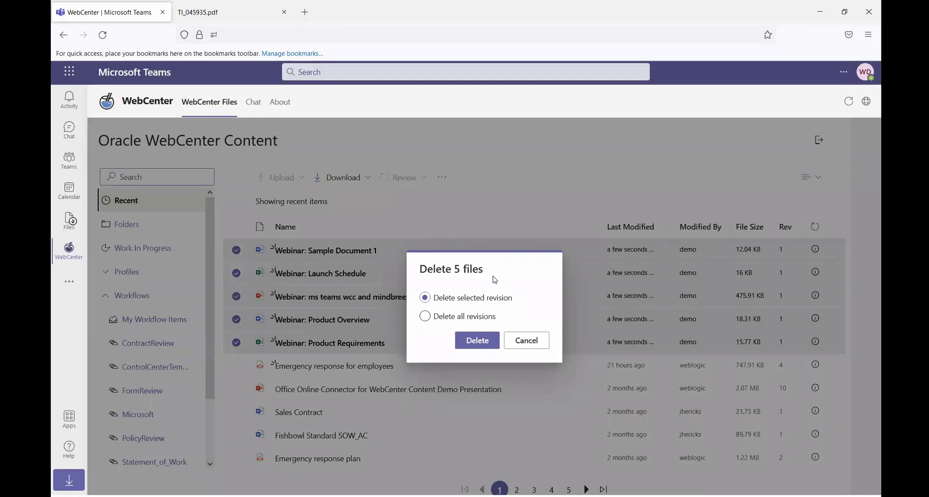
{"action": "left_click", "coordinate": [482, 339]}
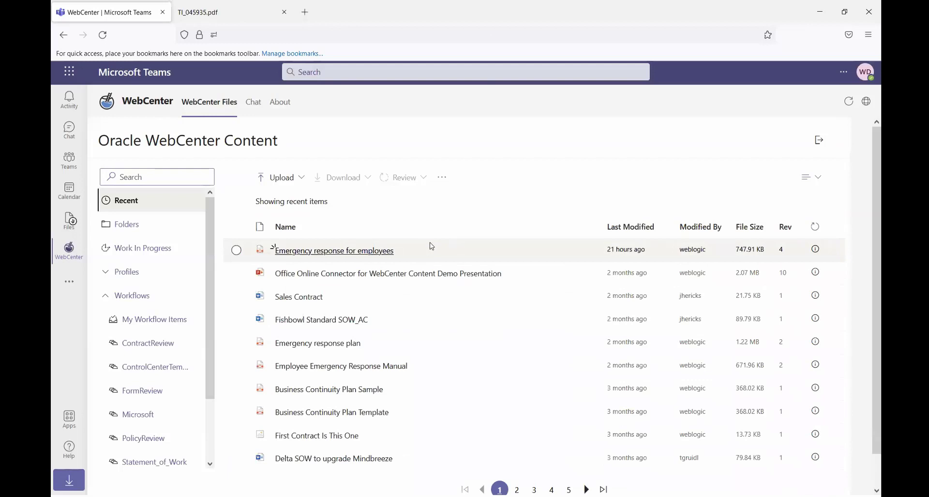
Select Sales Contract and Fishbowl Standard SOW_AC, request their web renditions as a zipped download to the device, and cancel saving the file.
{"action": "left_click", "coordinate": [236, 297]}
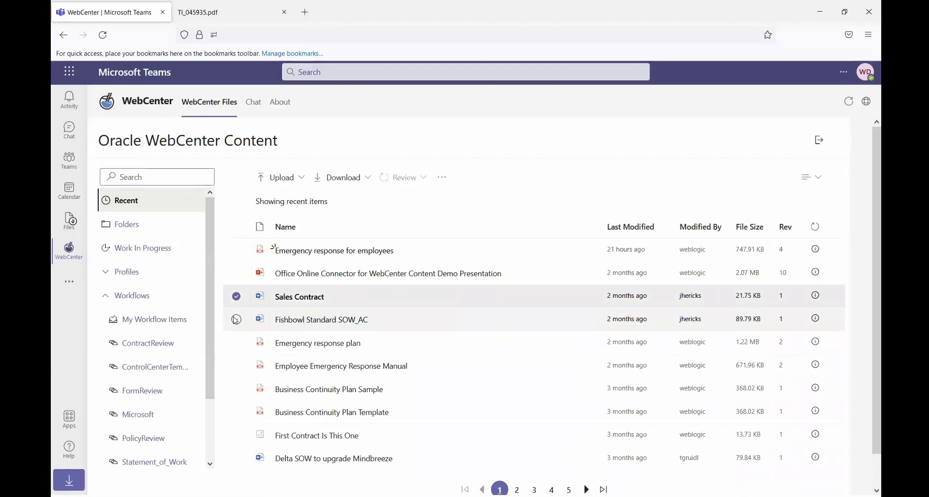
{"action": "left_click", "coordinate": [236, 320]}
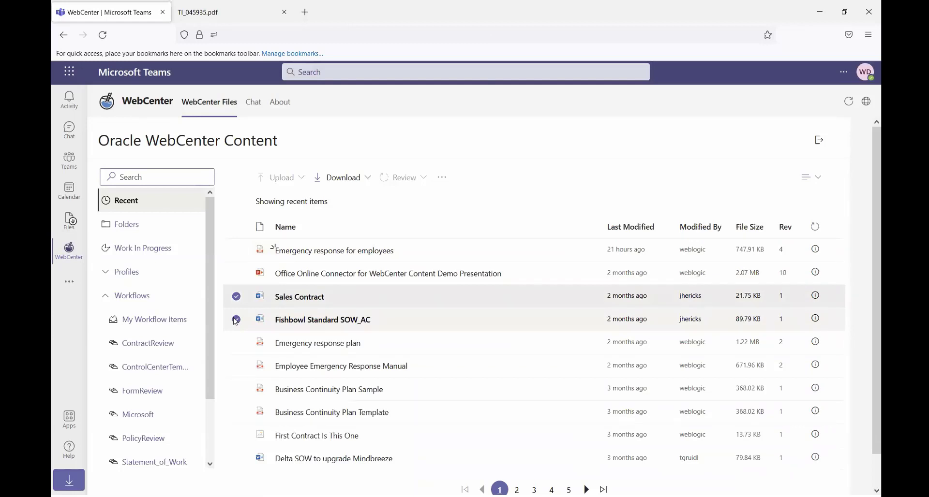
{"action": "left_click", "coordinate": [343, 186]}
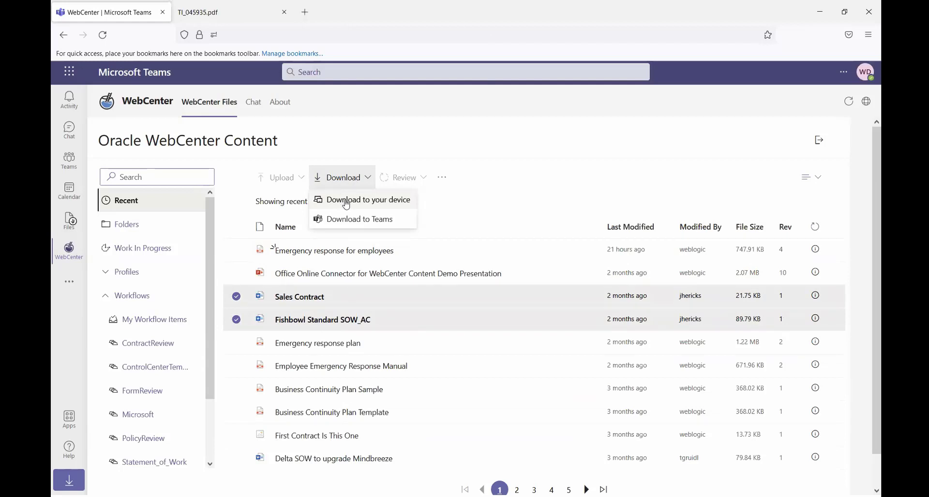
{"action": "left_click", "coordinate": [346, 204]}
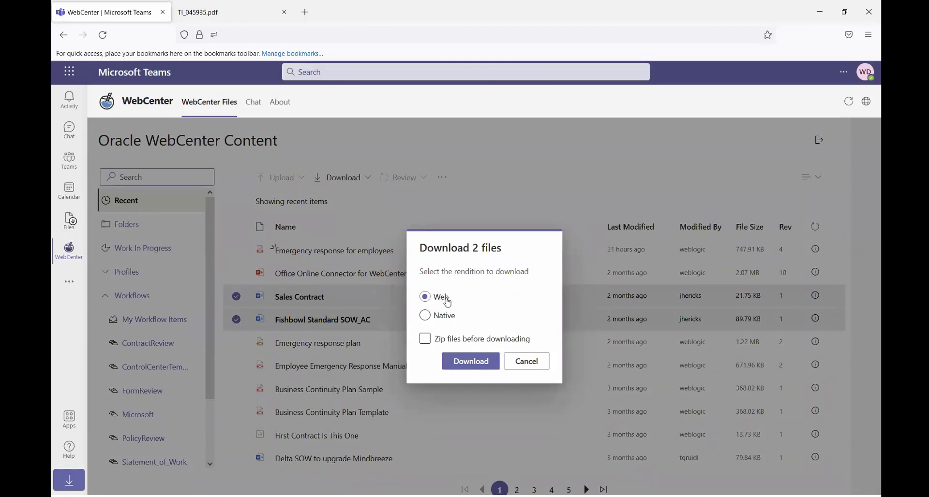
{"action": "left_click", "coordinate": [426, 340]}
{"action": "key", "text": "Return"}
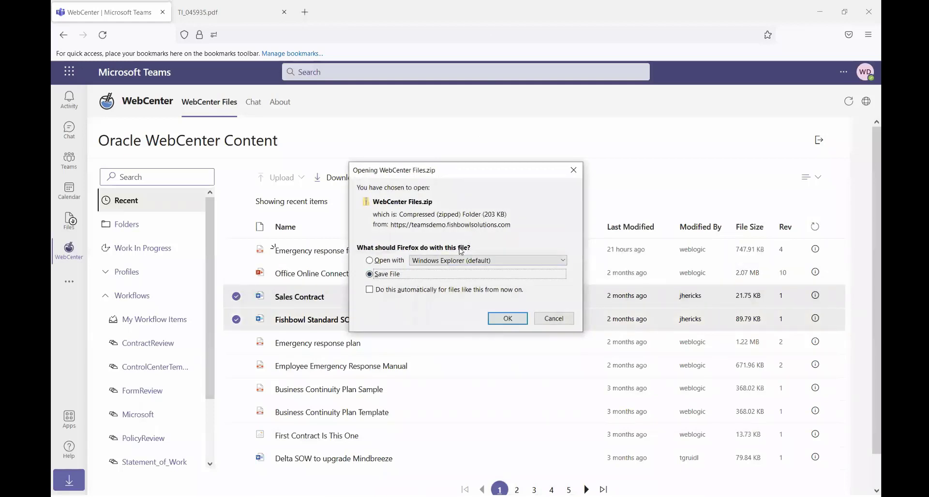
{"action": "left_click", "coordinate": [555, 318]}
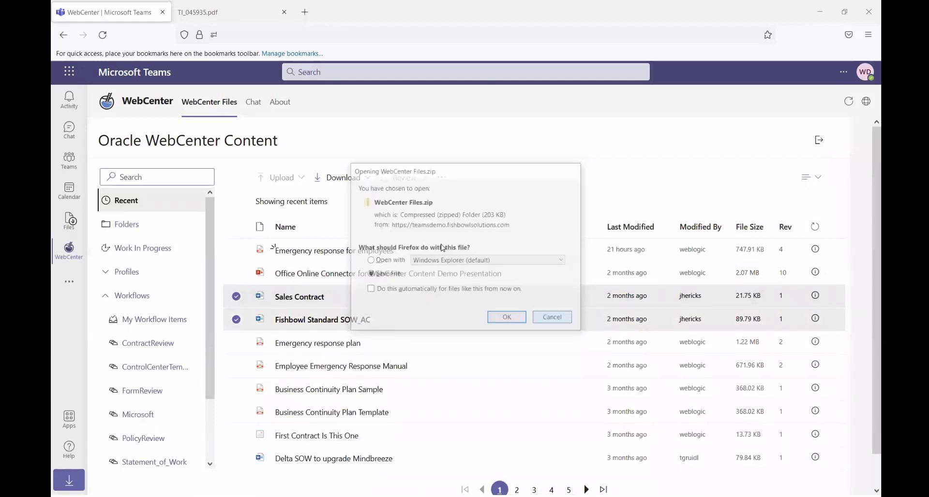
Download the two selected documents to Teams, searching the locations for "downloads" and choosing the Marketing Team's WebCenter Downloads folder.
{"action": "left_click", "coordinate": [343, 178]}
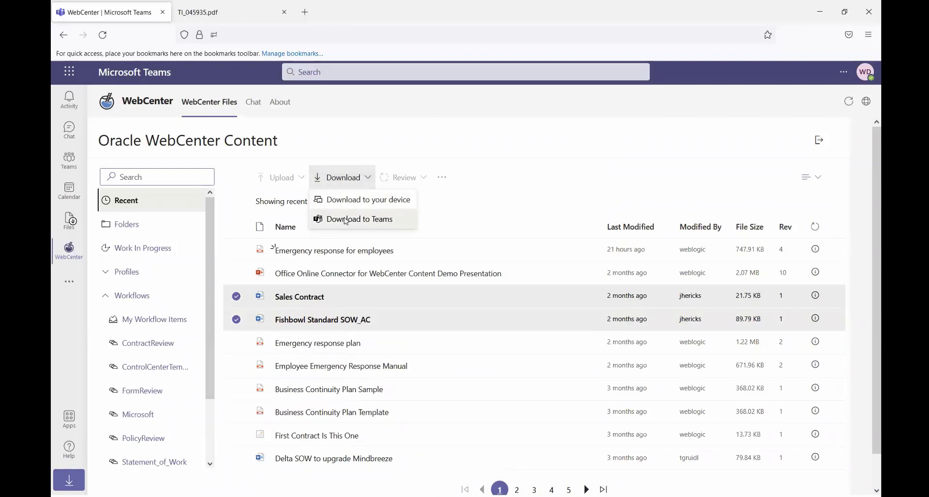
{"action": "left_click", "coordinate": [344, 217]}
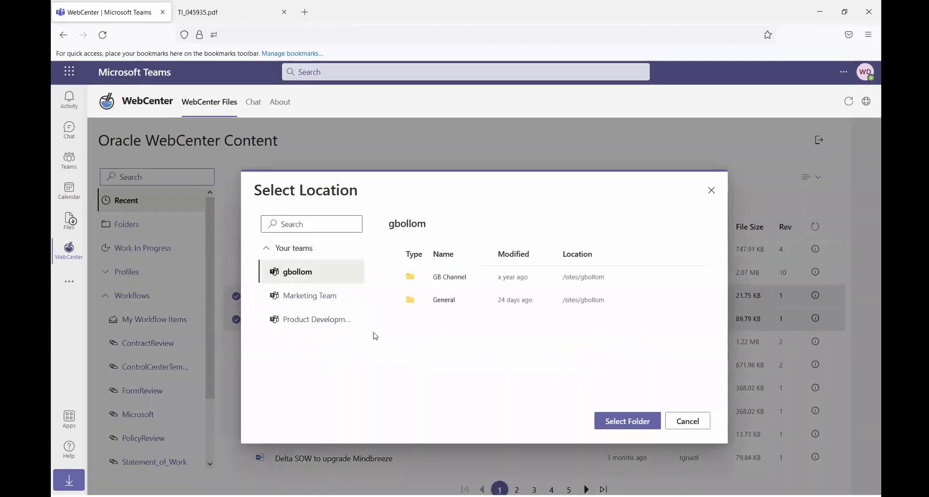
{"action": "left_click", "coordinate": [333, 224]}
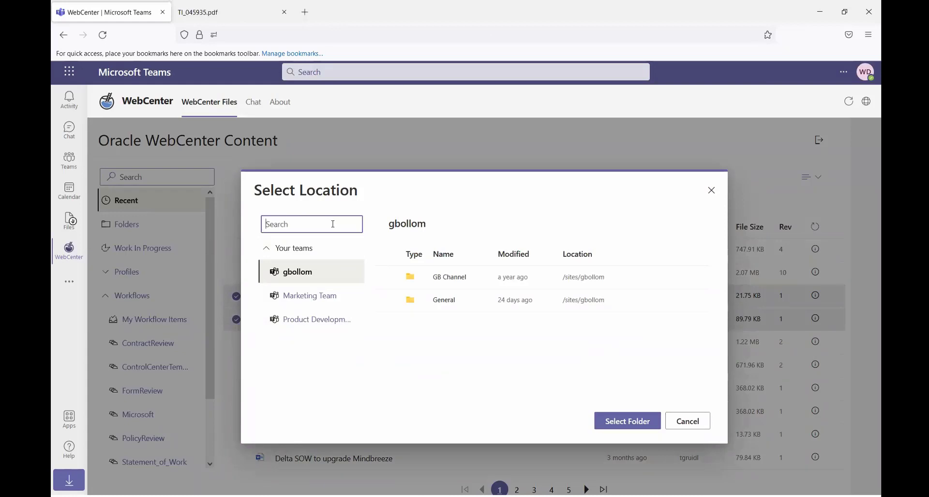
{"action": "type", "text": "dowloads"}
{"action": "key", "text": "Return"}
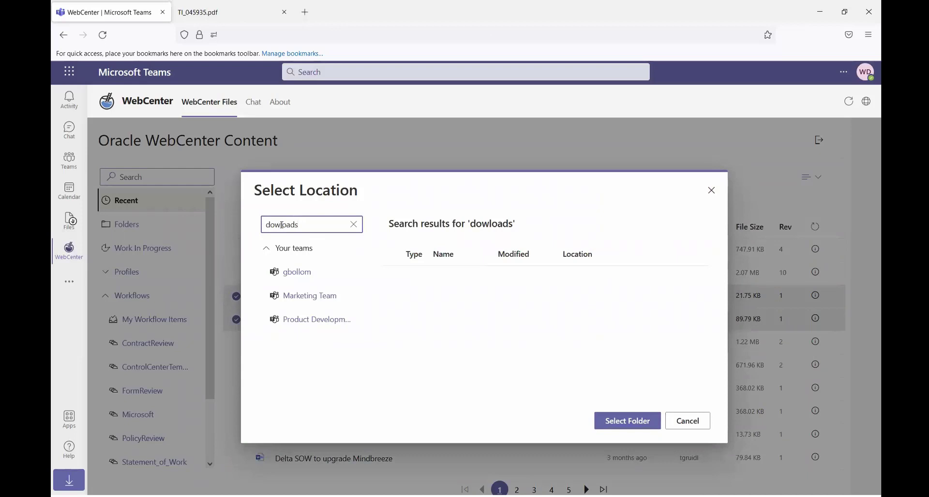
{"action": "left_click", "coordinate": [282, 225]}
{"action": "type", "text": "n"}
{"action": "key", "text": "Return"}
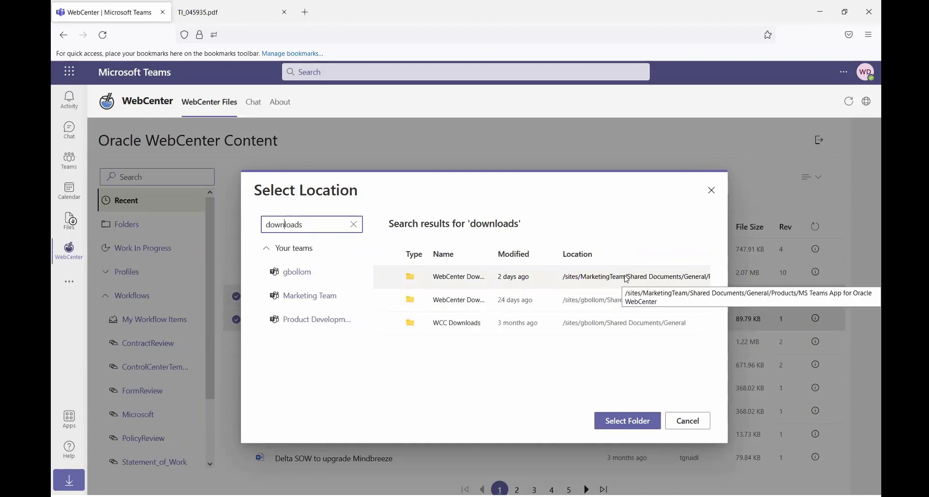
{"action": "left_click", "coordinate": [455, 279]}
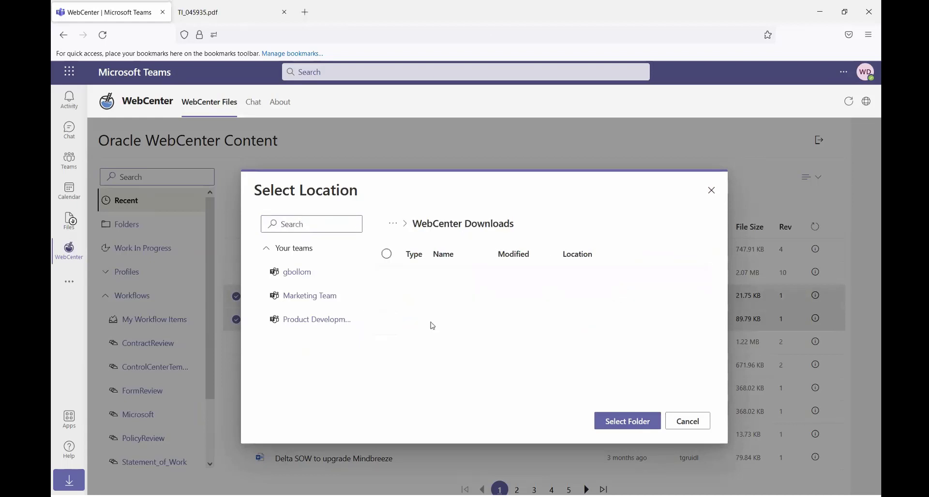
{"action": "left_click", "coordinate": [631, 426]}
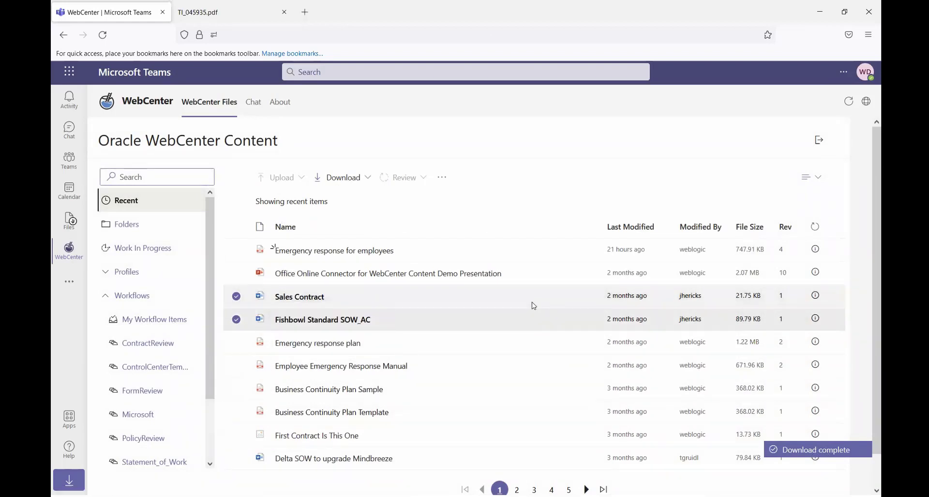
Browse the Marketing Team's General channel files to Products > MS Teams App for Oracle WebCenter > WebCenter Downloads.
{"action": "left_click", "coordinate": [69, 161]}
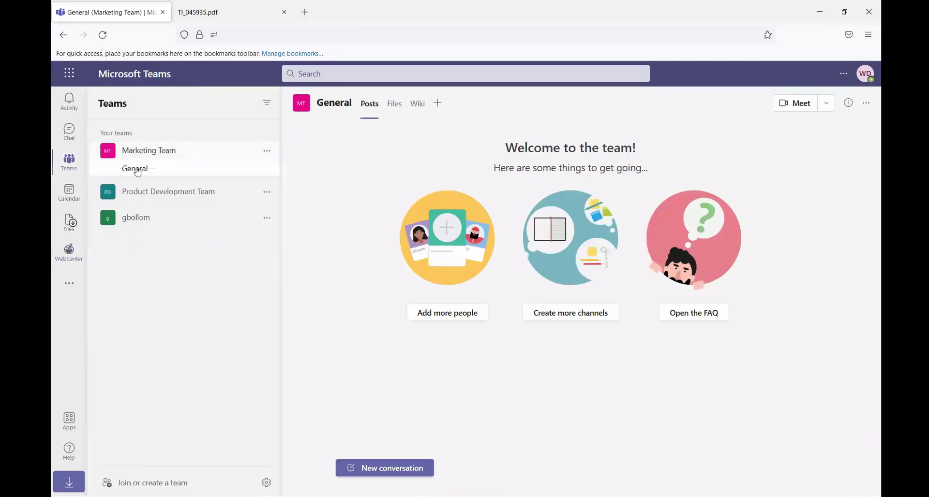
{"action": "left_click", "coordinate": [391, 110]}
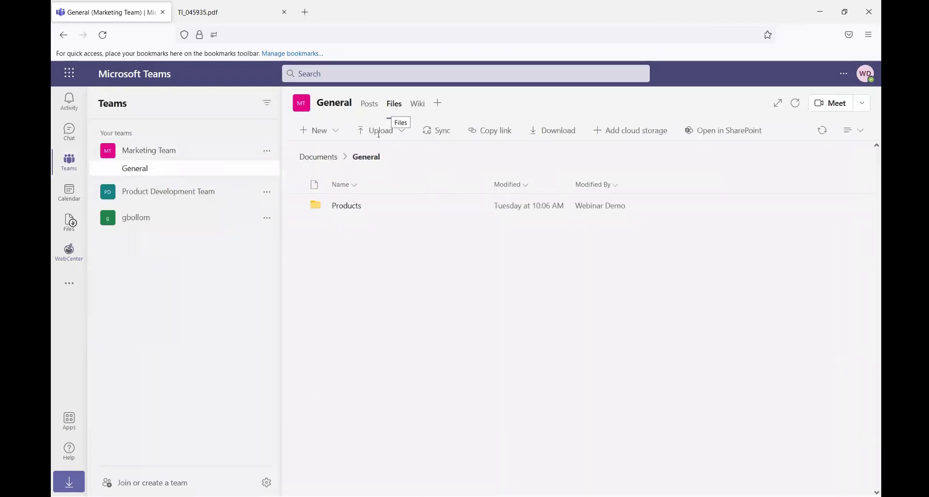
{"action": "left_click", "coordinate": [345, 206]}
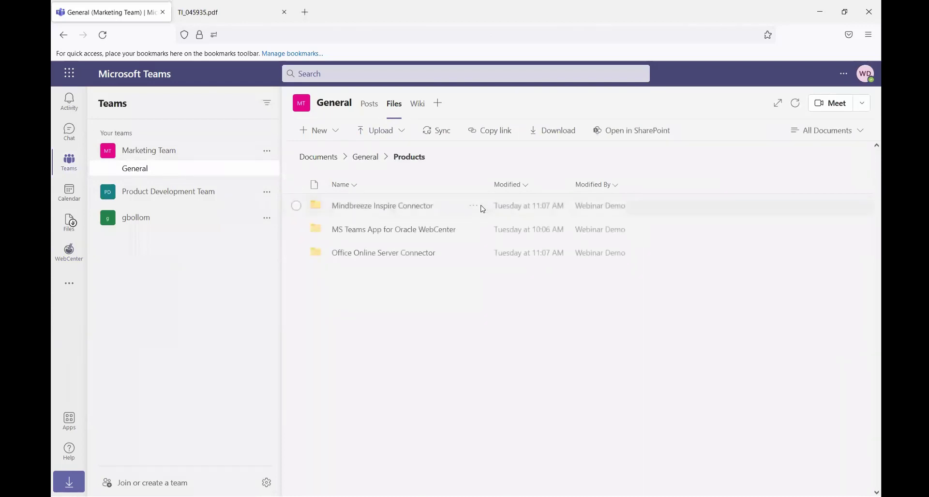
{"action": "left_click", "coordinate": [410, 233]}
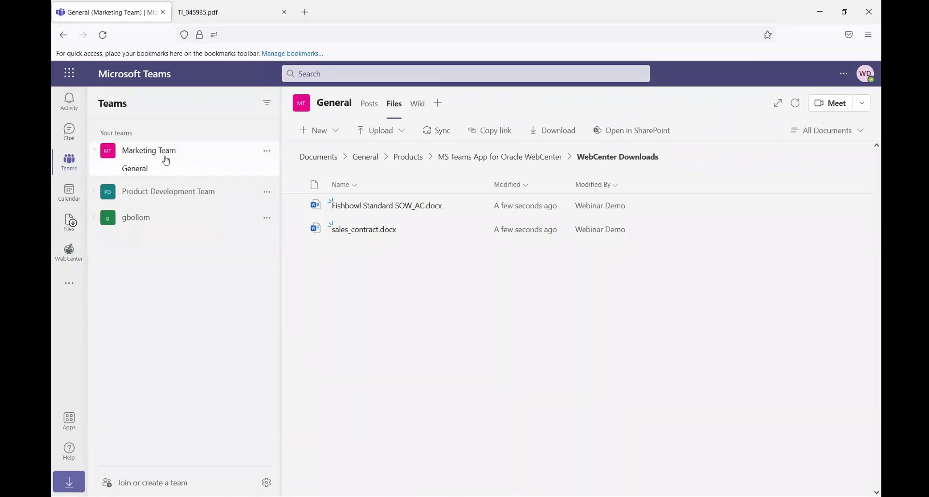
Add a WebCenter tab to the Marketing Team's General channel without posting to the channel about it.
{"action": "left_click", "coordinate": [437, 103]}
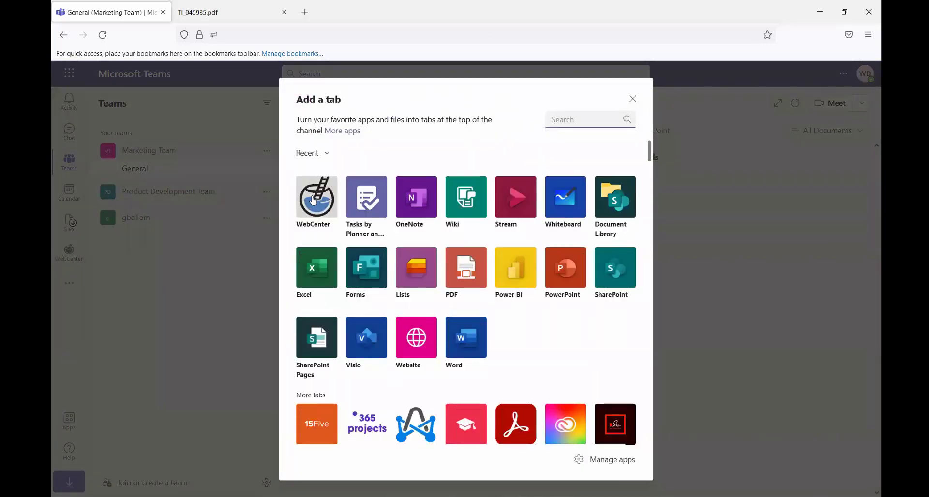
{"action": "left_click", "coordinate": [313, 199]}
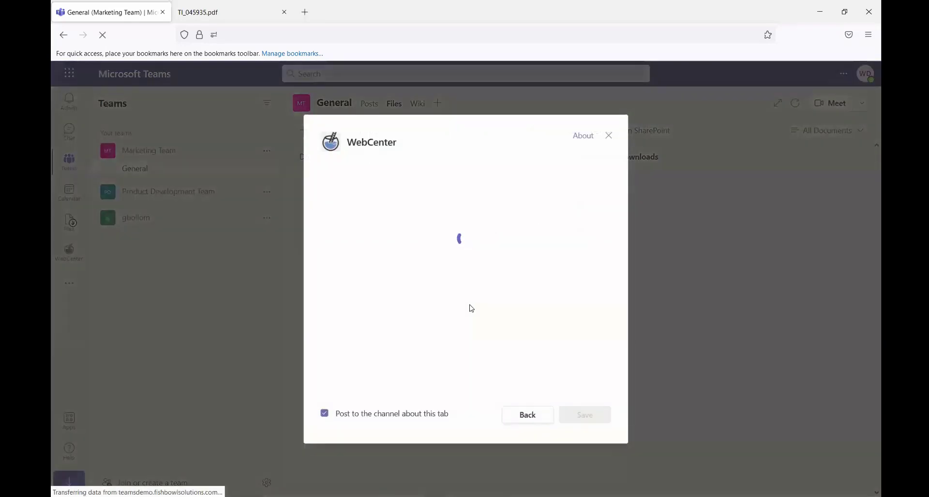
{"action": "left_click", "coordinate": [358, 416]}
{"action": "left_click", "coordinate": [585, 415]}
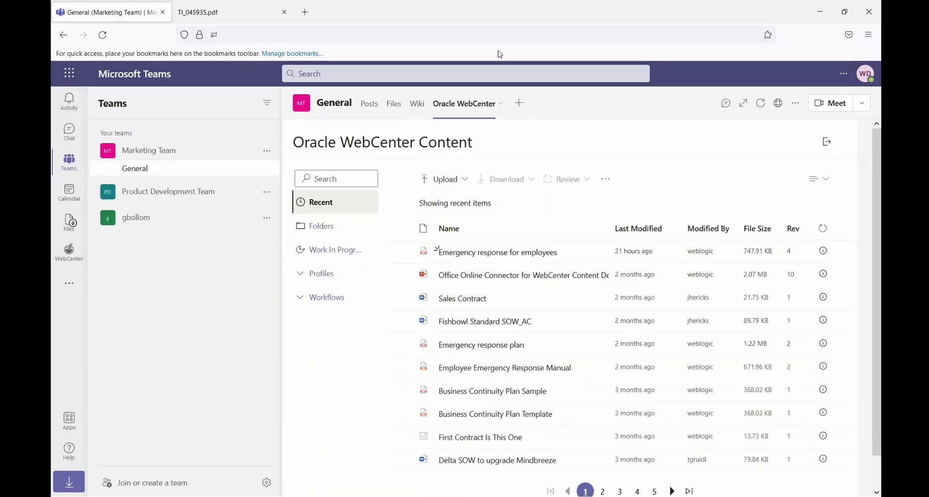
From the channel's posts, search WebCenter Content for "emergency" and open the card of Office Online Connector for WebCenter Content Demo Presentation.
{"action": "left_click", "coordinate": [369, 105]}
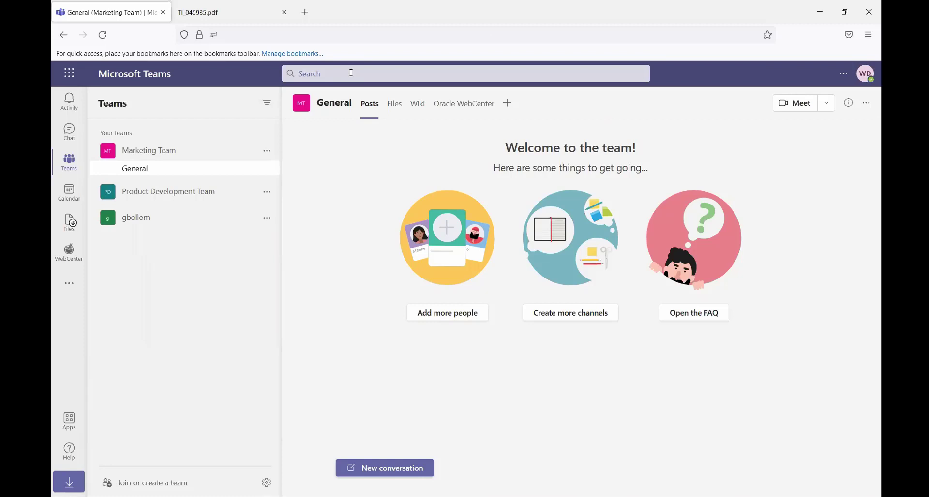
{"action": "left_click", "coordinate": [351, 73]}
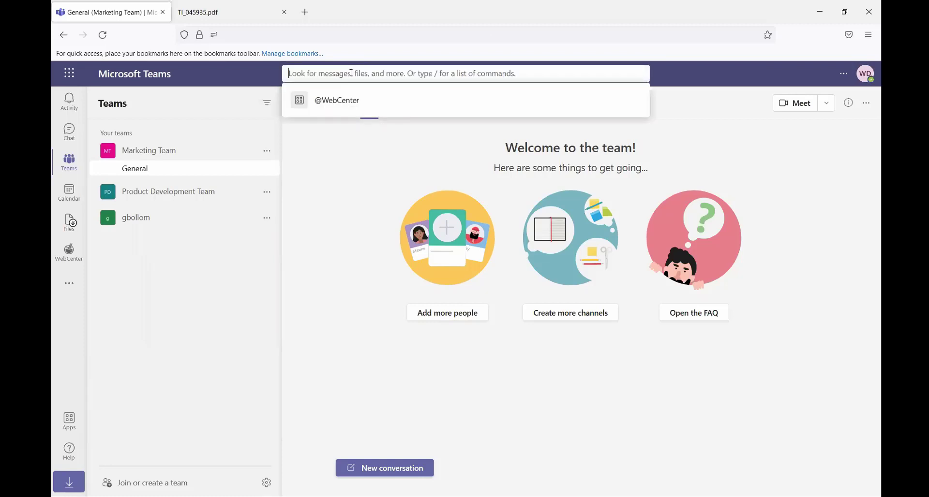
{"action": "left_click", "coordinate": [342, 103]}
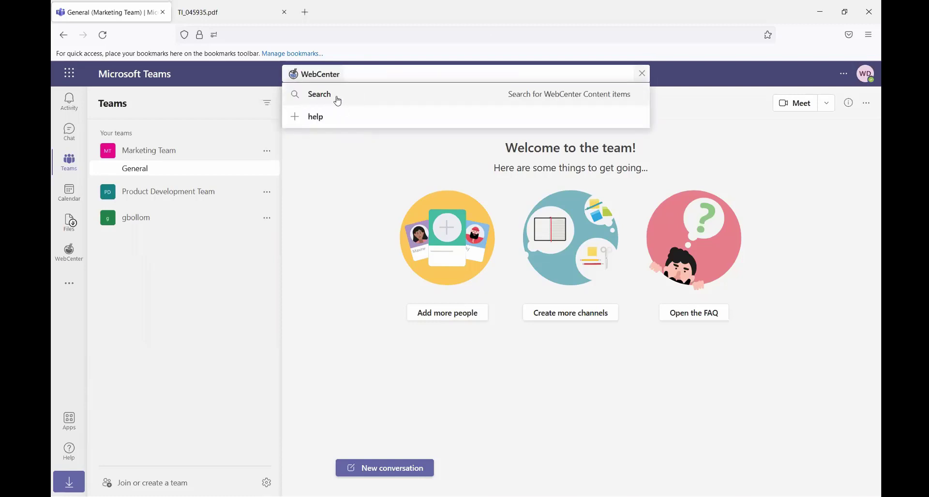
{"action": "left_click", "coordinate": [338, 99]}
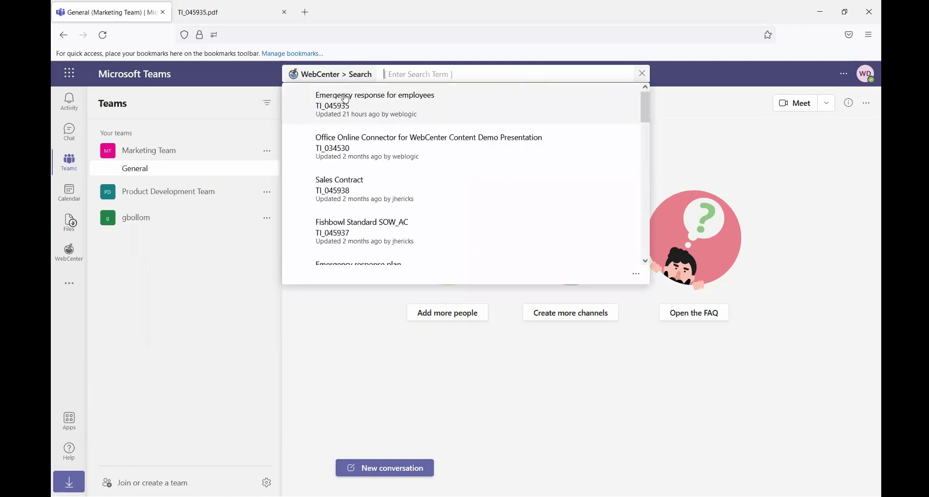
{"action": "left_click", "coordinate": [467, 73]}
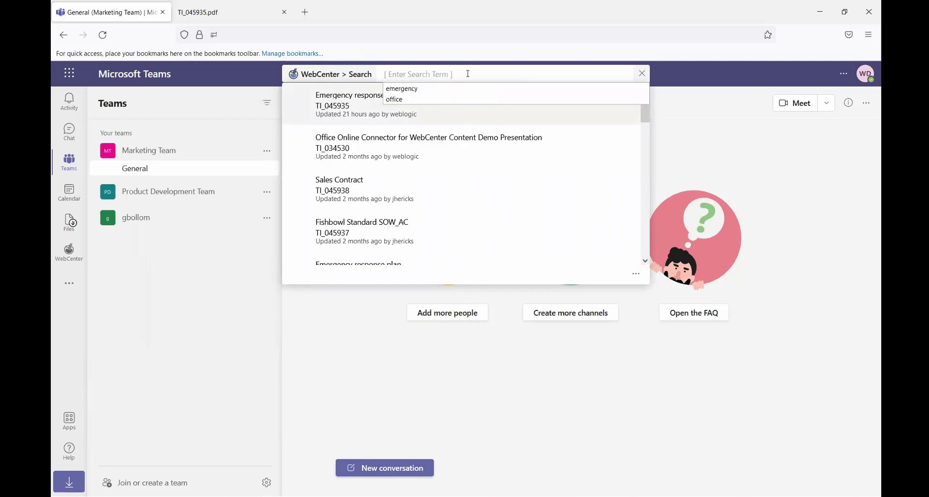
{"action": "left_click", "coordinate": [464, 88]}
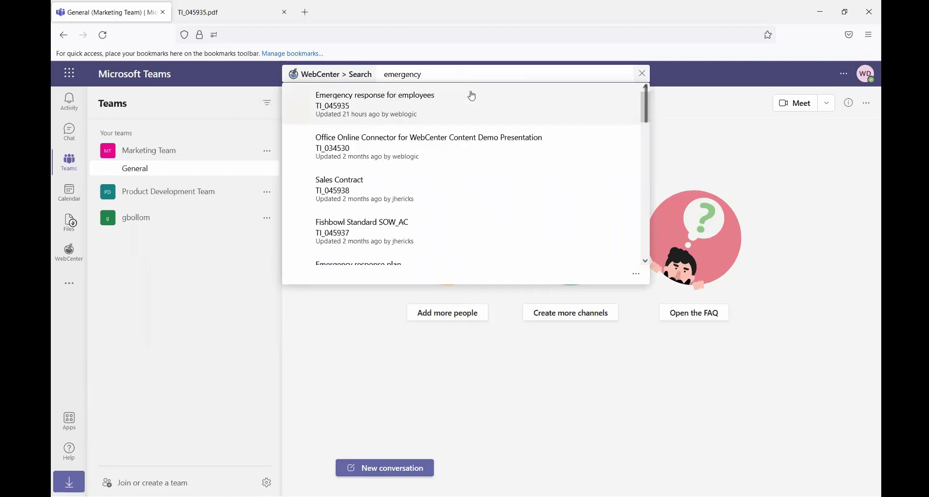
{"action": "left_click", "coordinate": [526, 136]}
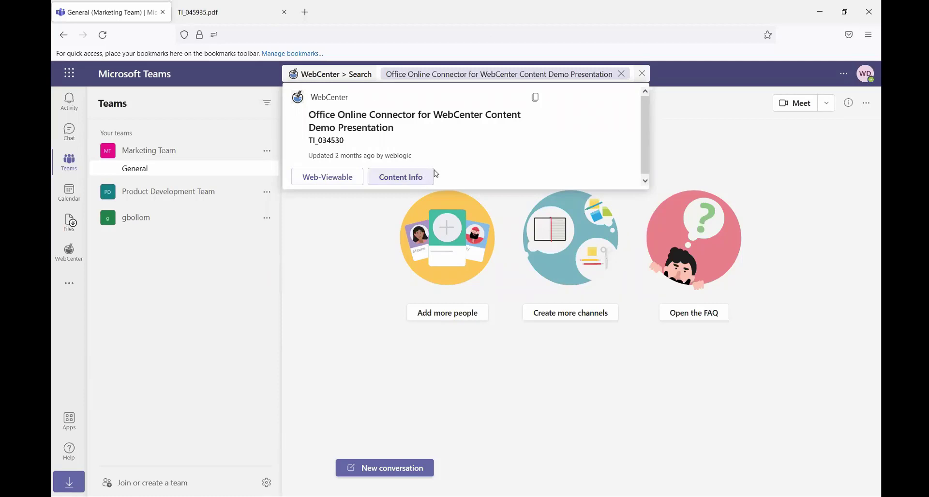
Copy the presentation's WebCenter card and post it as a new conversation in the General channel.
{"action": "left_click", "coordinate": [536, 99]}
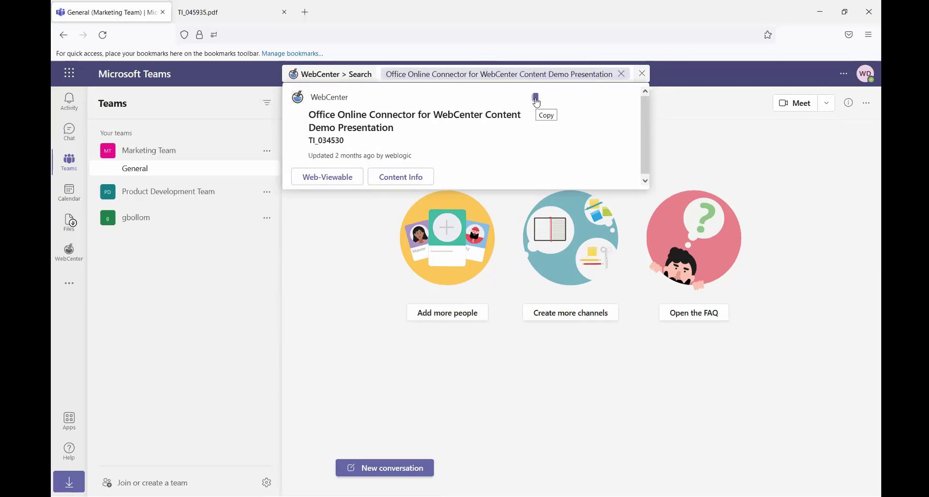
{"action": "left_click", "coordinate": [400, 468]}
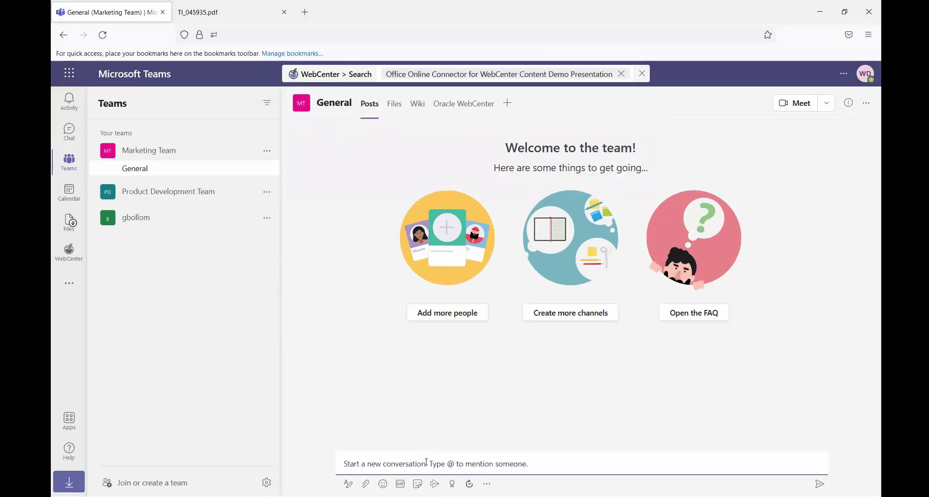
{"action": "key", "text": "ctrl+v"}
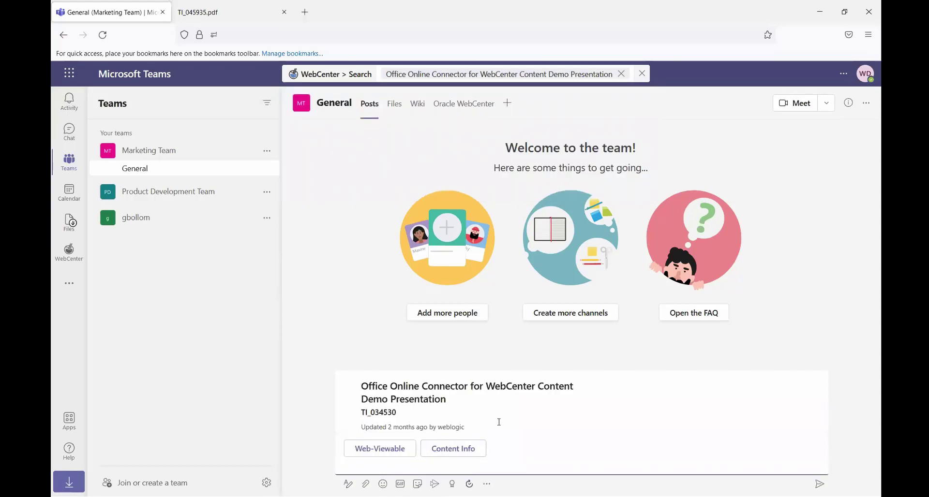
{"action": "key", "text": "Return"}
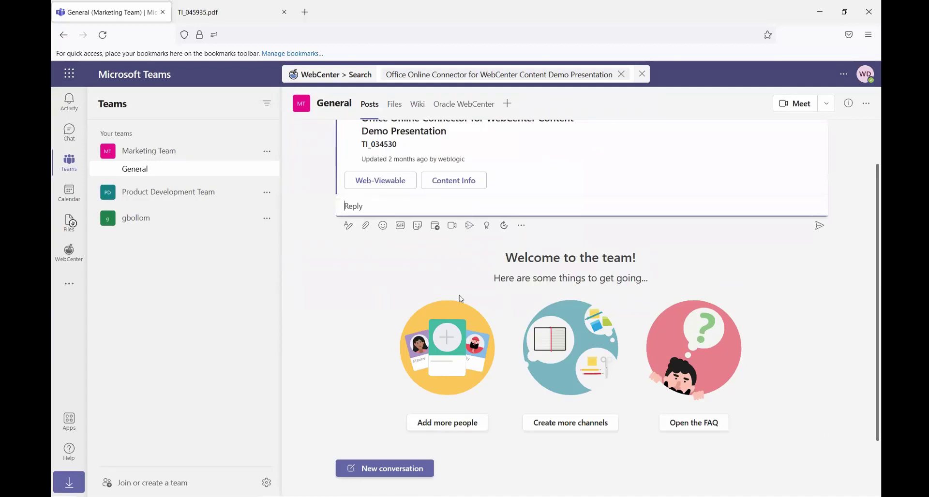